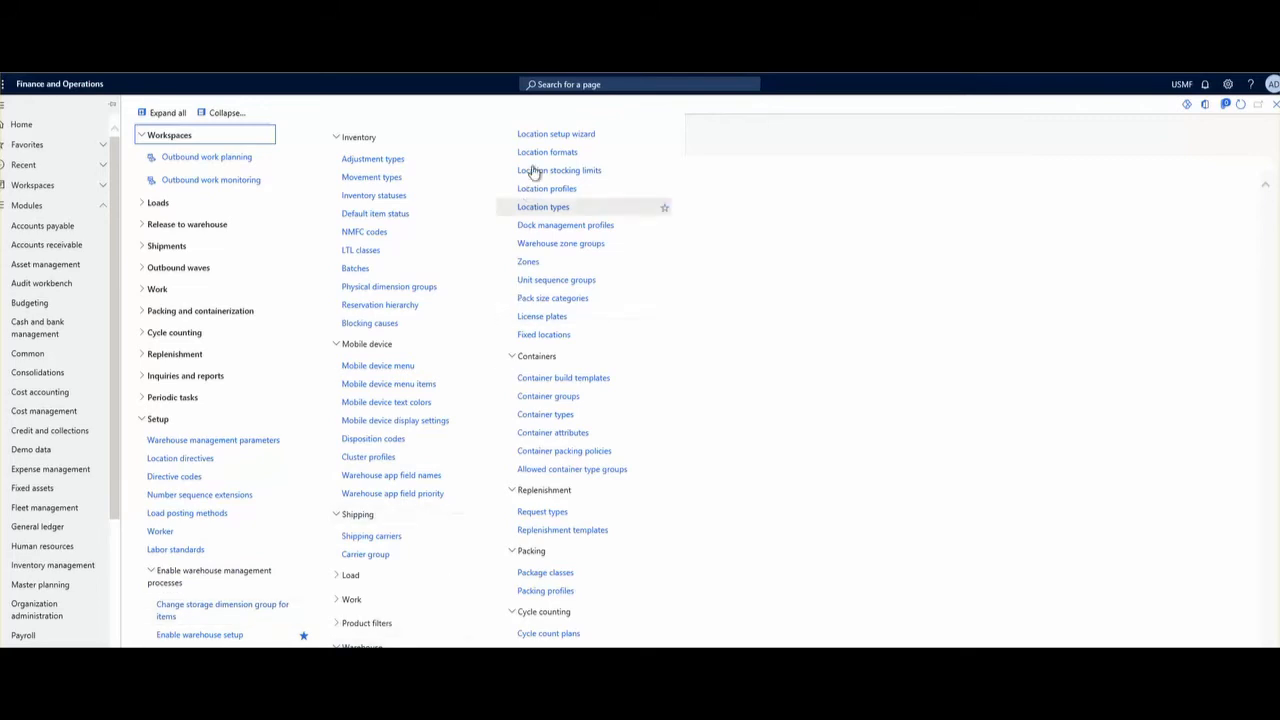
# - Create a location type named Demo with the description Demo, save it and close the location types page
pyautogui.click(545, 212)
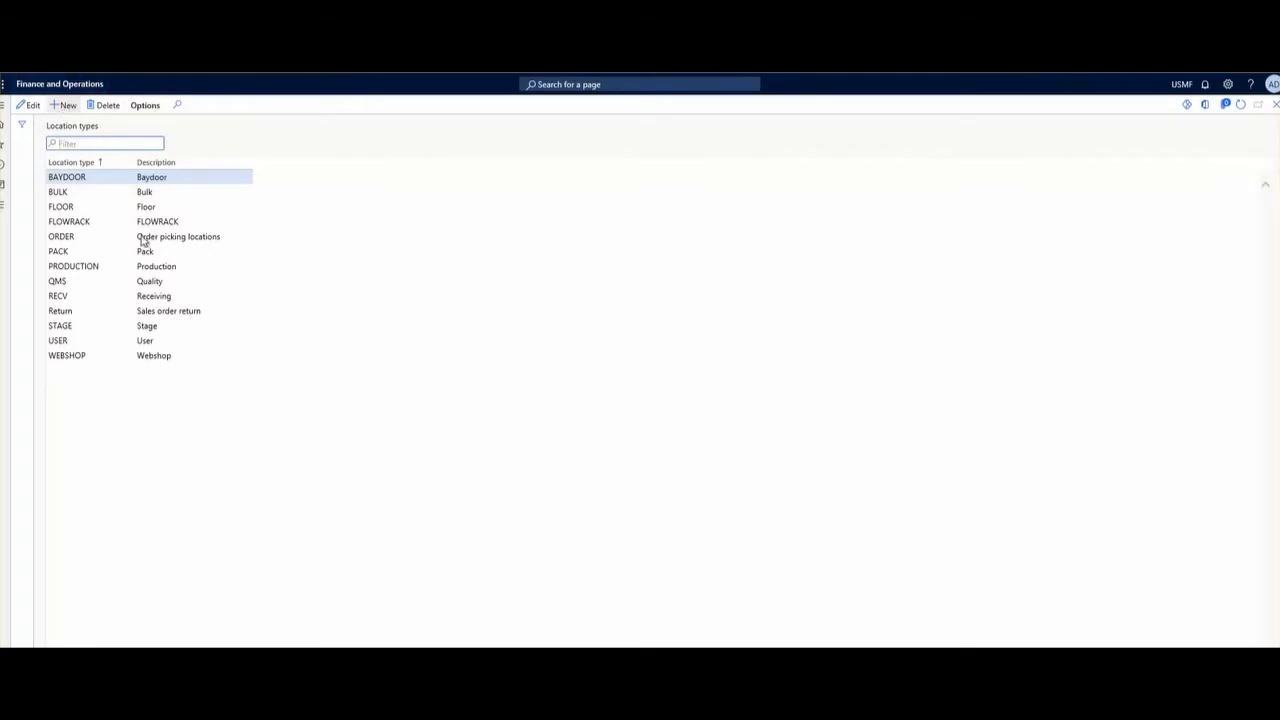
pyautogui.hotkey('alt', 'n')
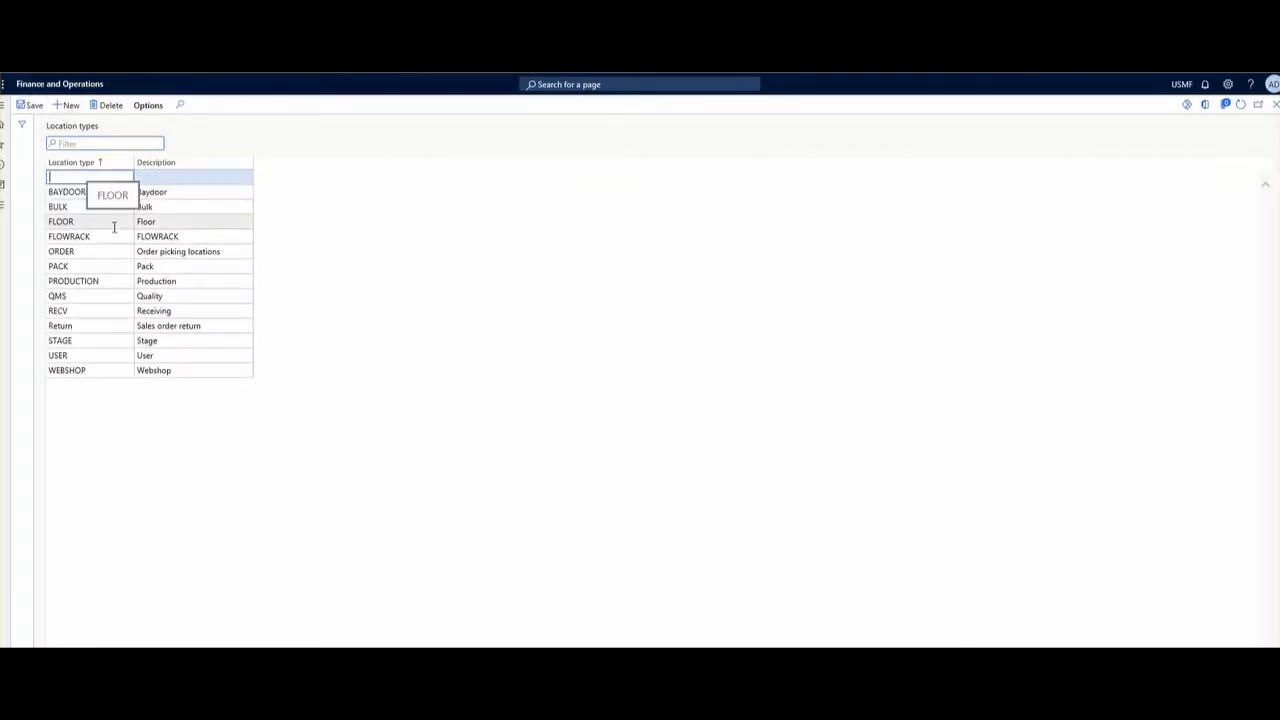
pyautogui.write('Demo')
pyautogui.press('Tab')
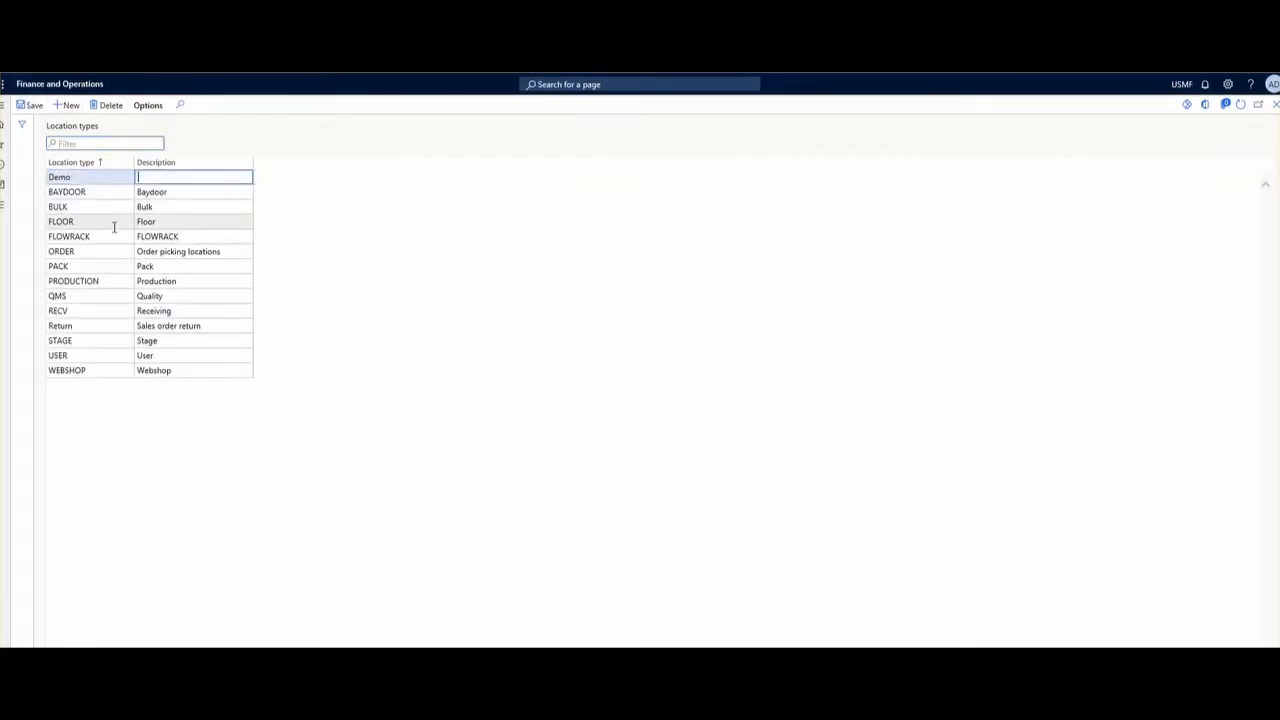
pyautogui.write('Demo')
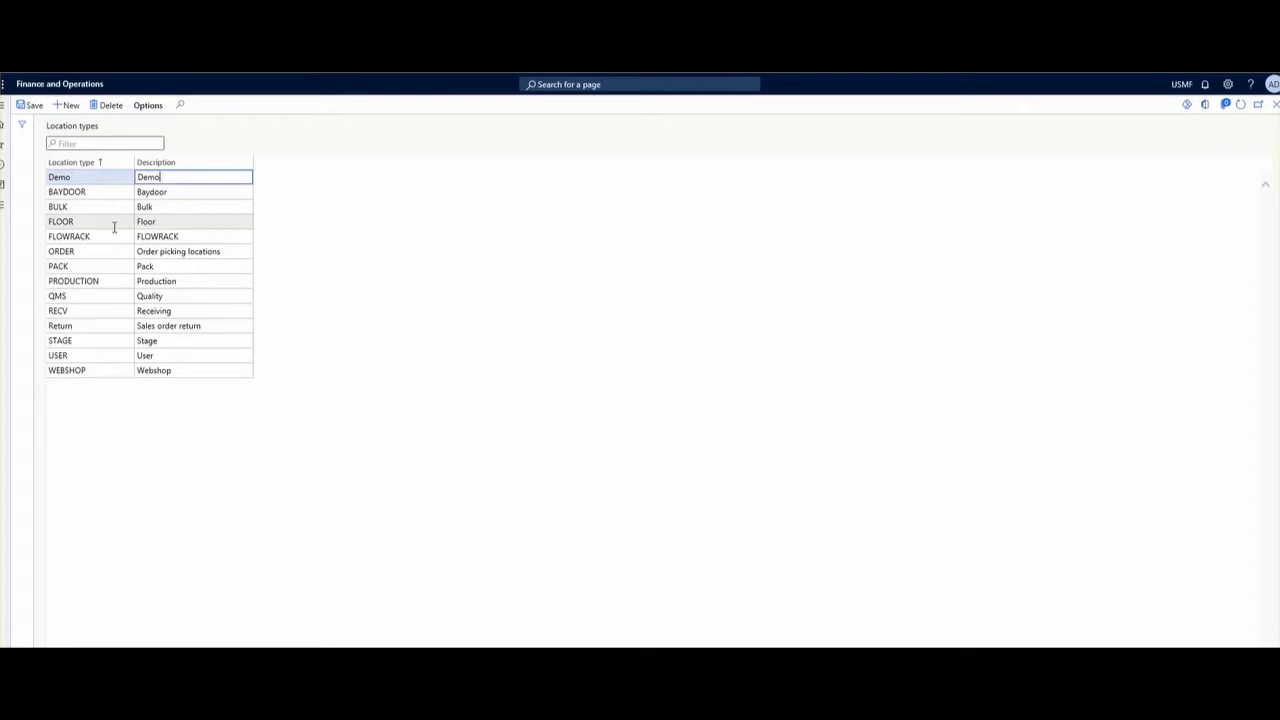
pyautogui.click(28, 105)
pyautogui.click(1276, 106)
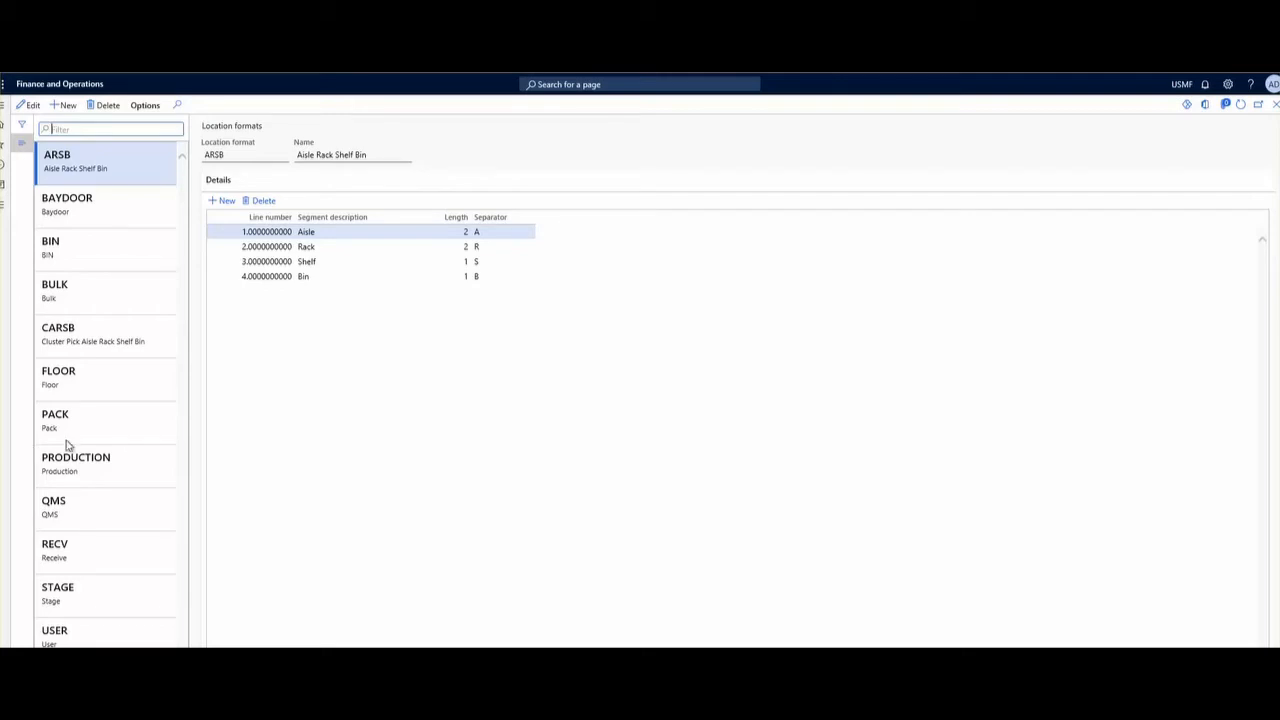
# - Create a new location format with the ID Default and the name Default
pyautogui.click(68, 107)
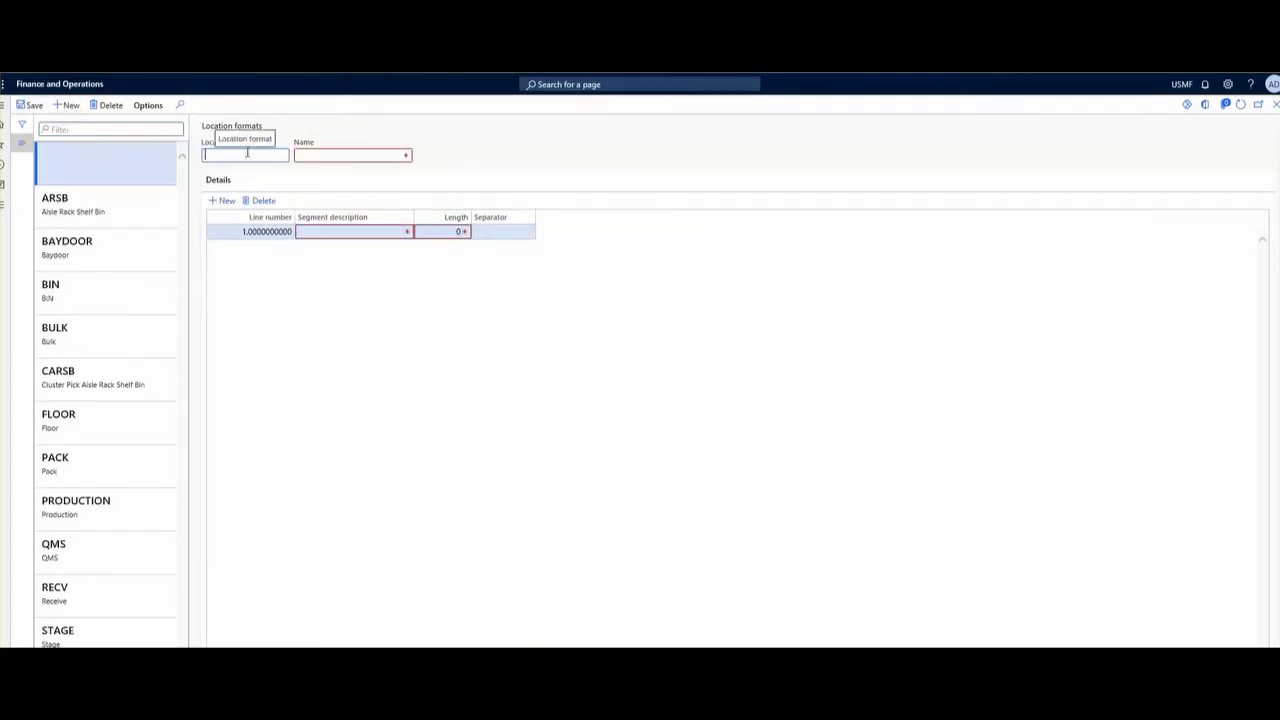
pyautogui.write('Default')
pyautogui.press('Tab')
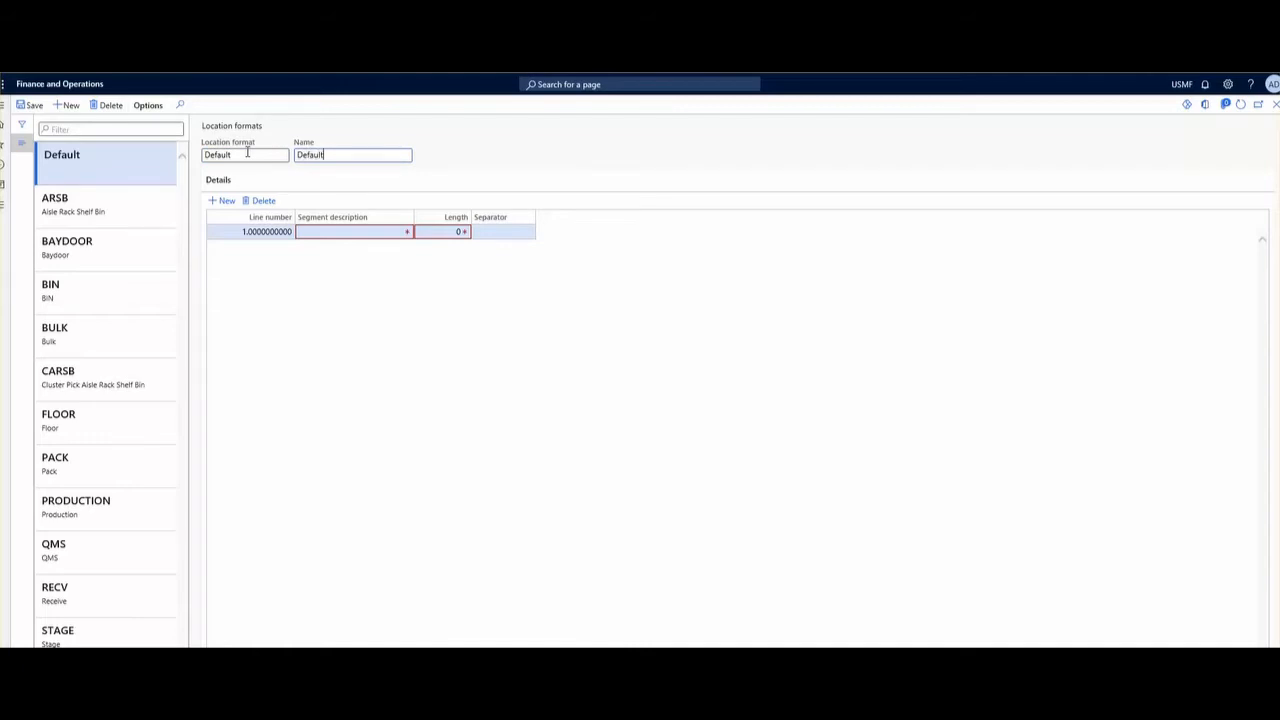
# - Define the format's first segment with the description Default and length 10, then save the location format
pyautogui.click(338, 232)
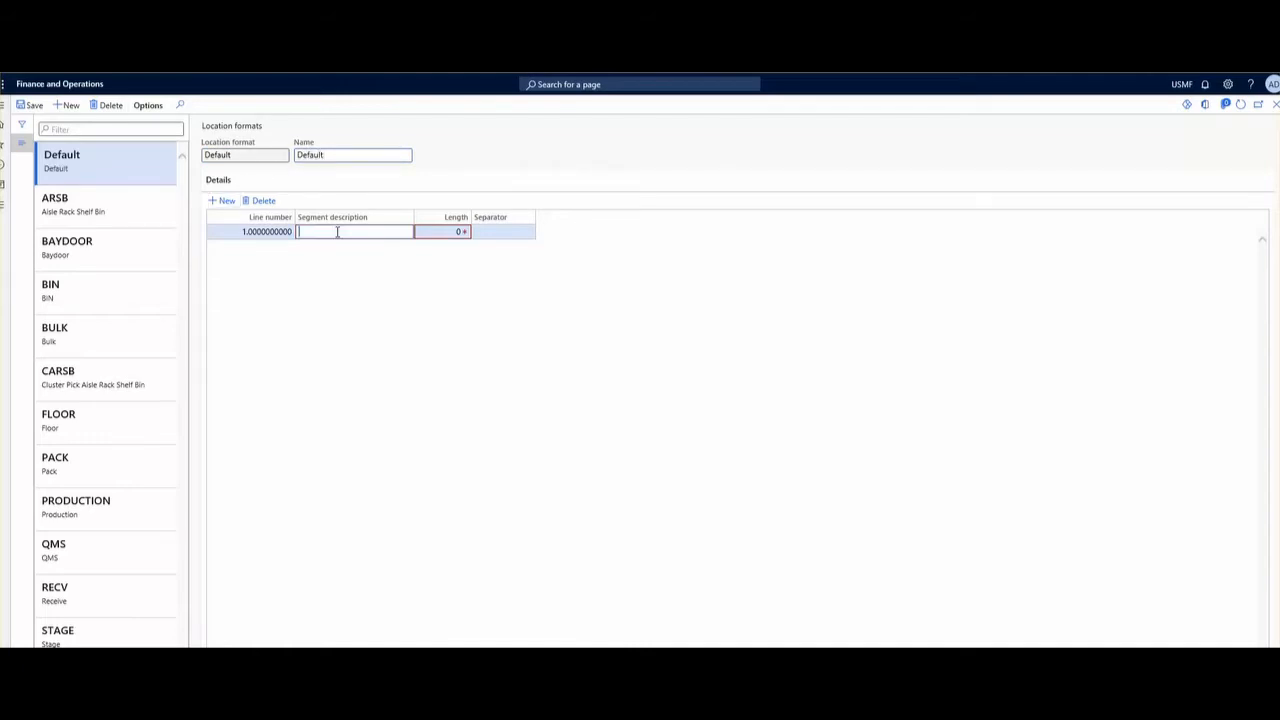
pyautogui.write('Default')
pyautogui.press('Tab')
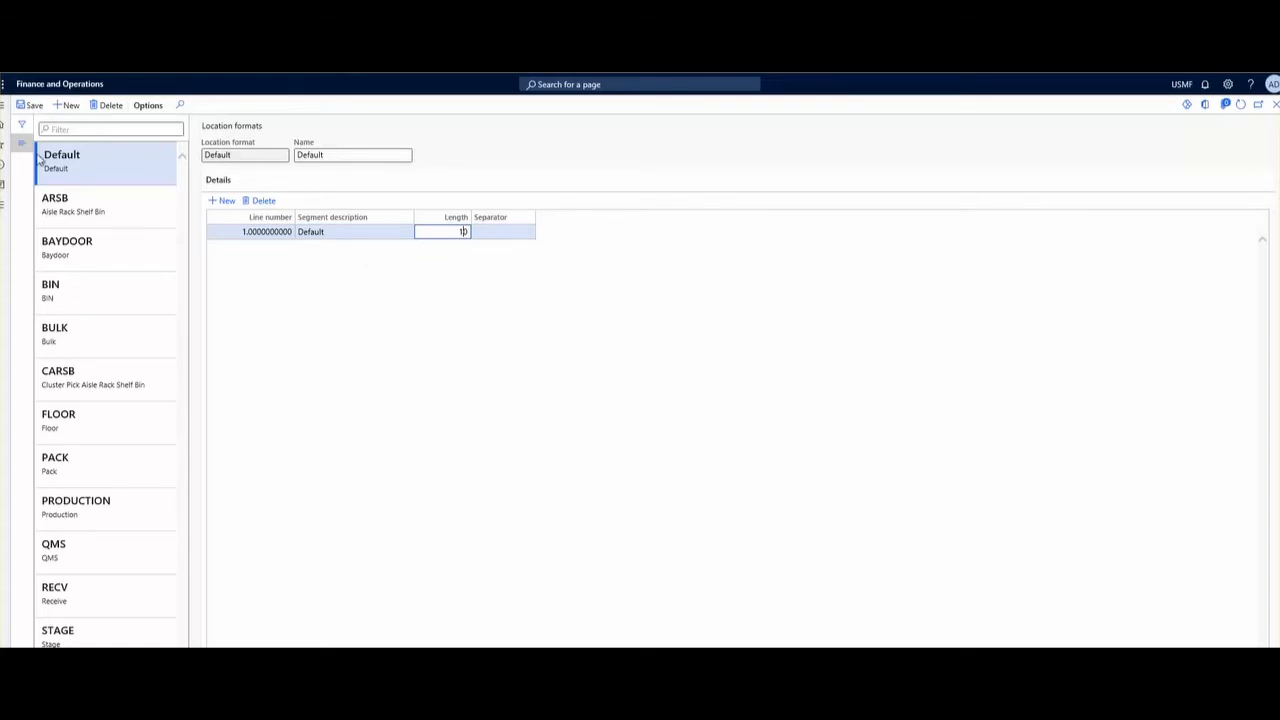
pyautogui.click(29, 107)
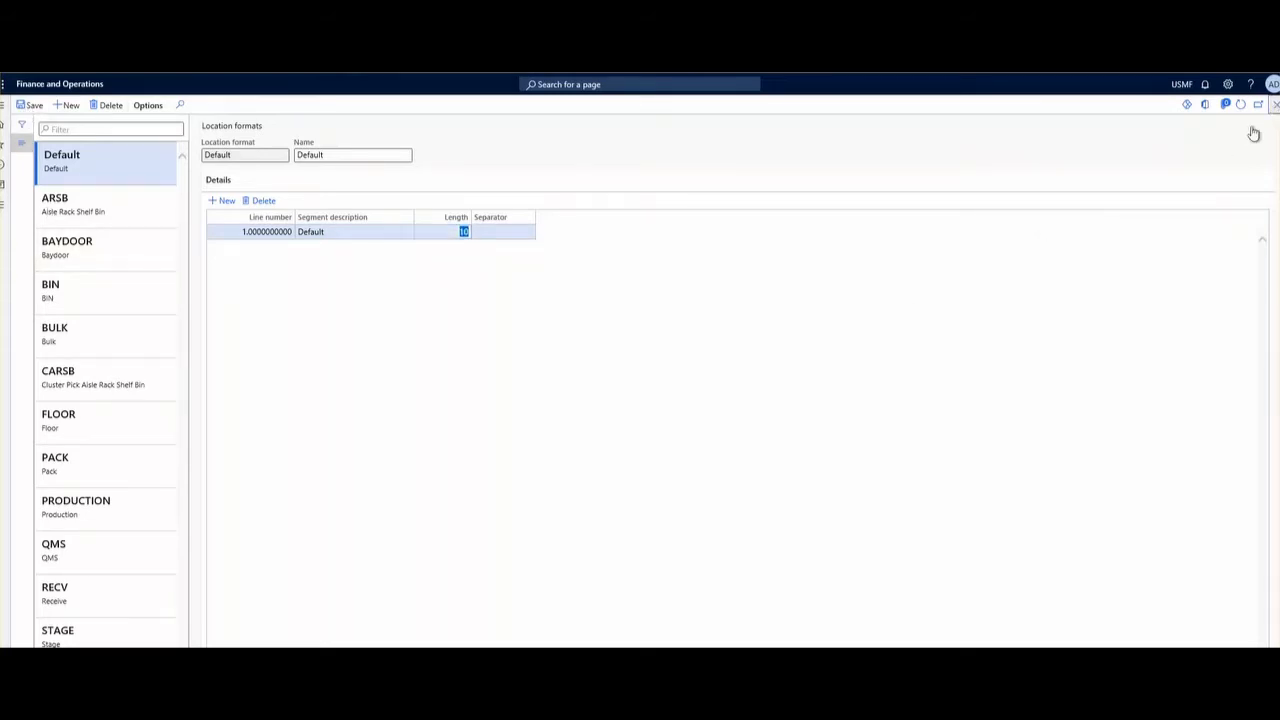
pyautogui.click(4, 125)
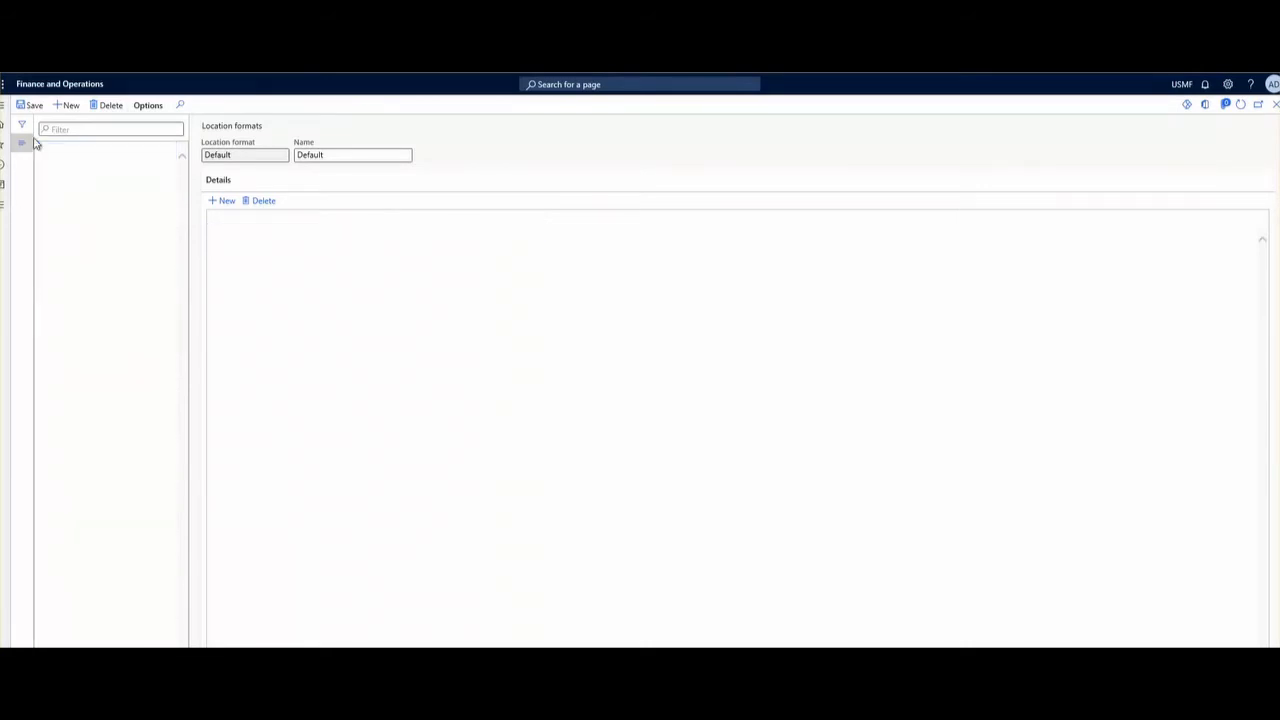
# - Review the dock management profiles and the zones in the warehouse setup
pyautogui.click(3, 107)
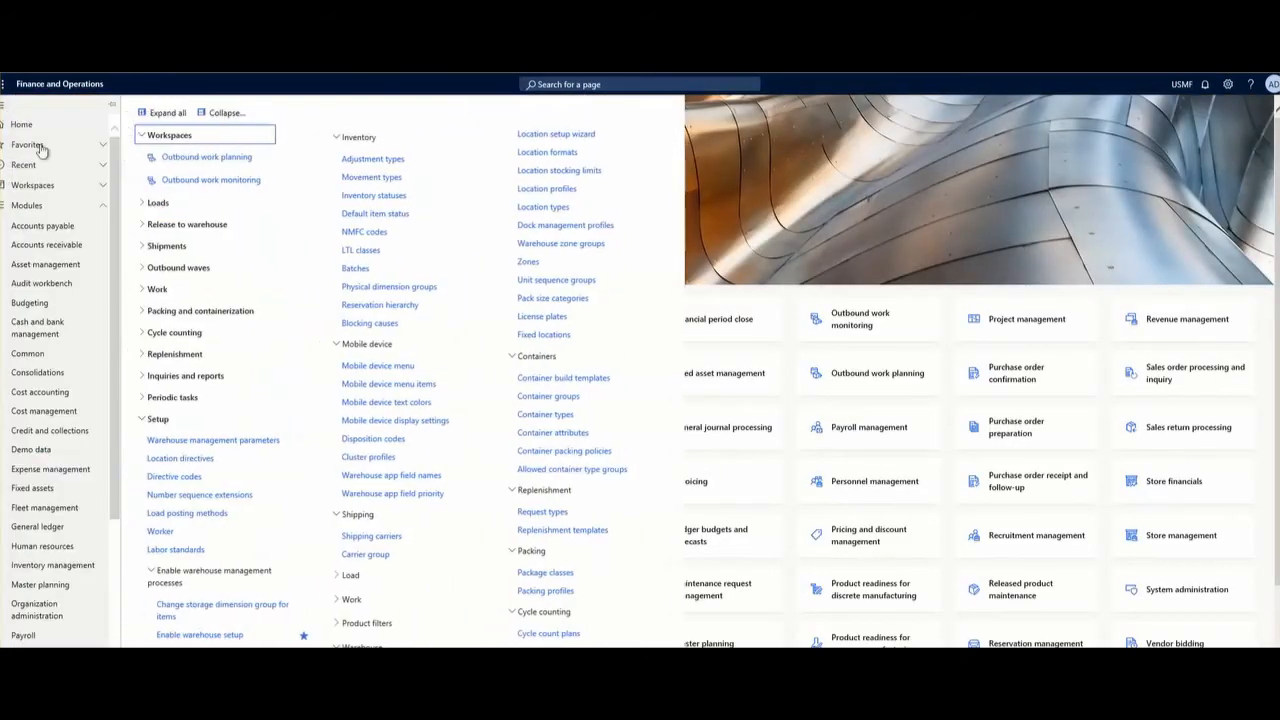
pyautogui.click(550, 228)
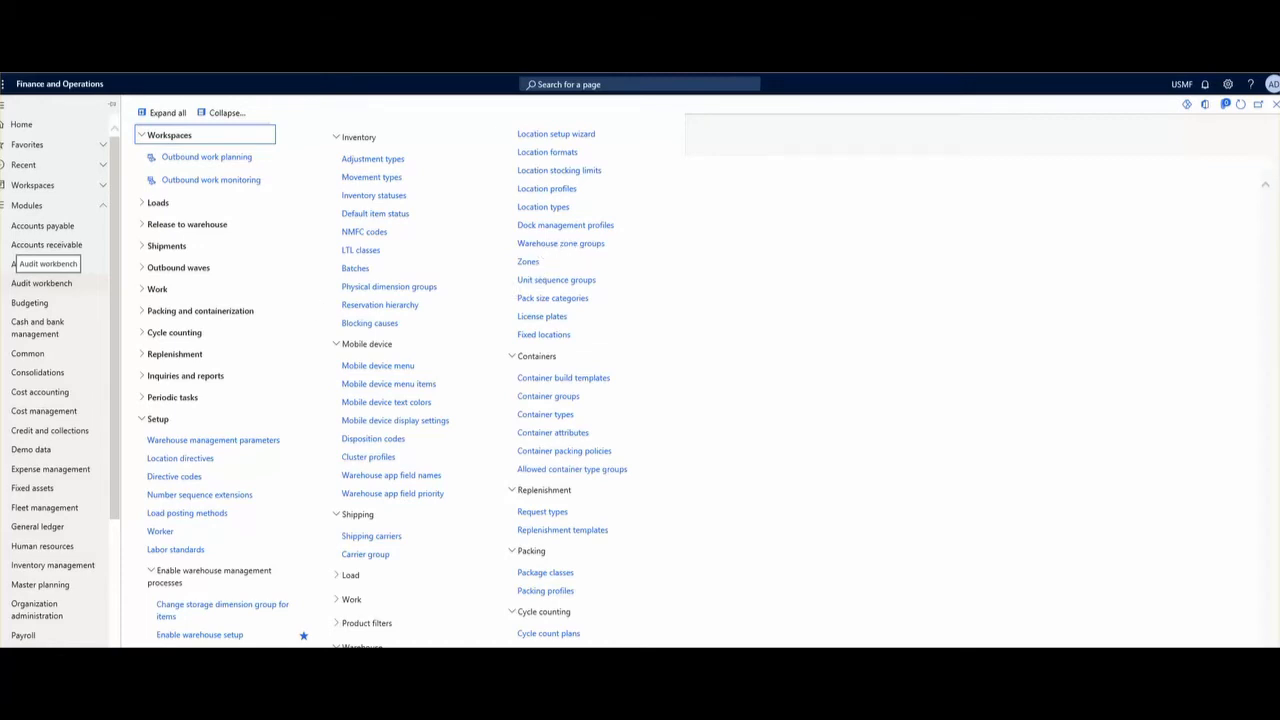
pyautogui.click(525, 281)
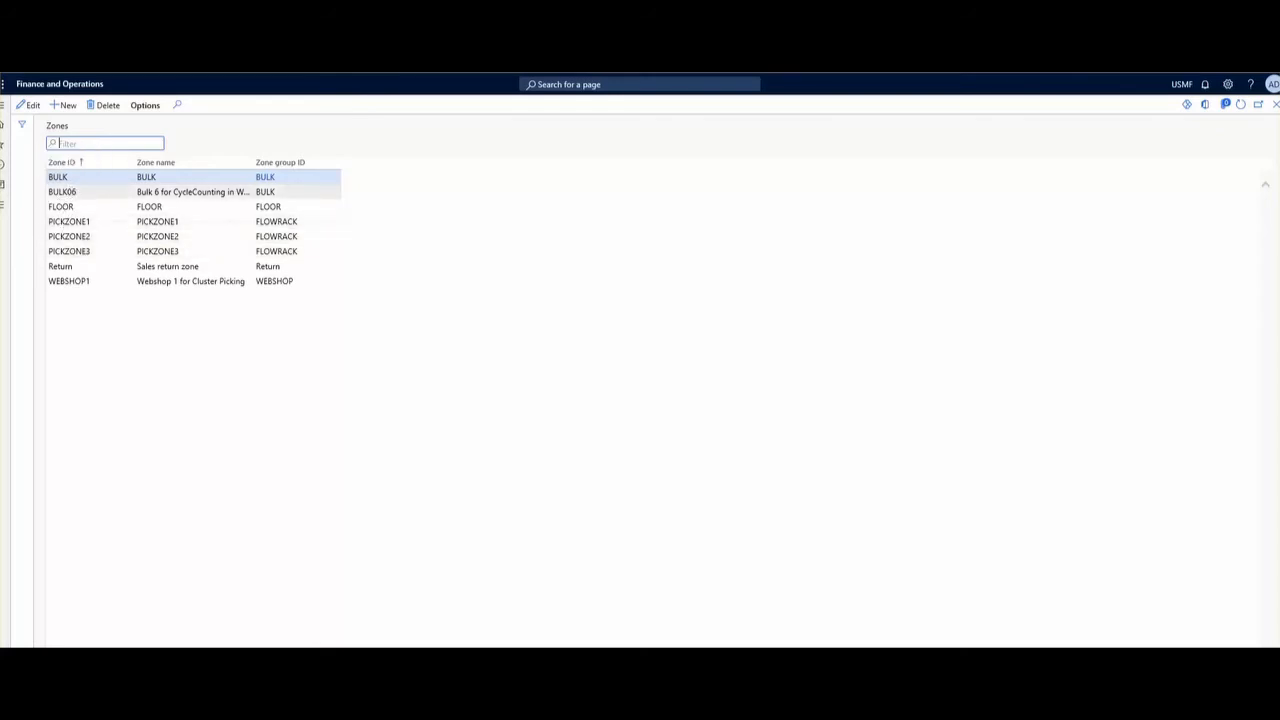
# - Create a new location profile with the ID Default and the name Default LP
pyautogui.click(3, 184)
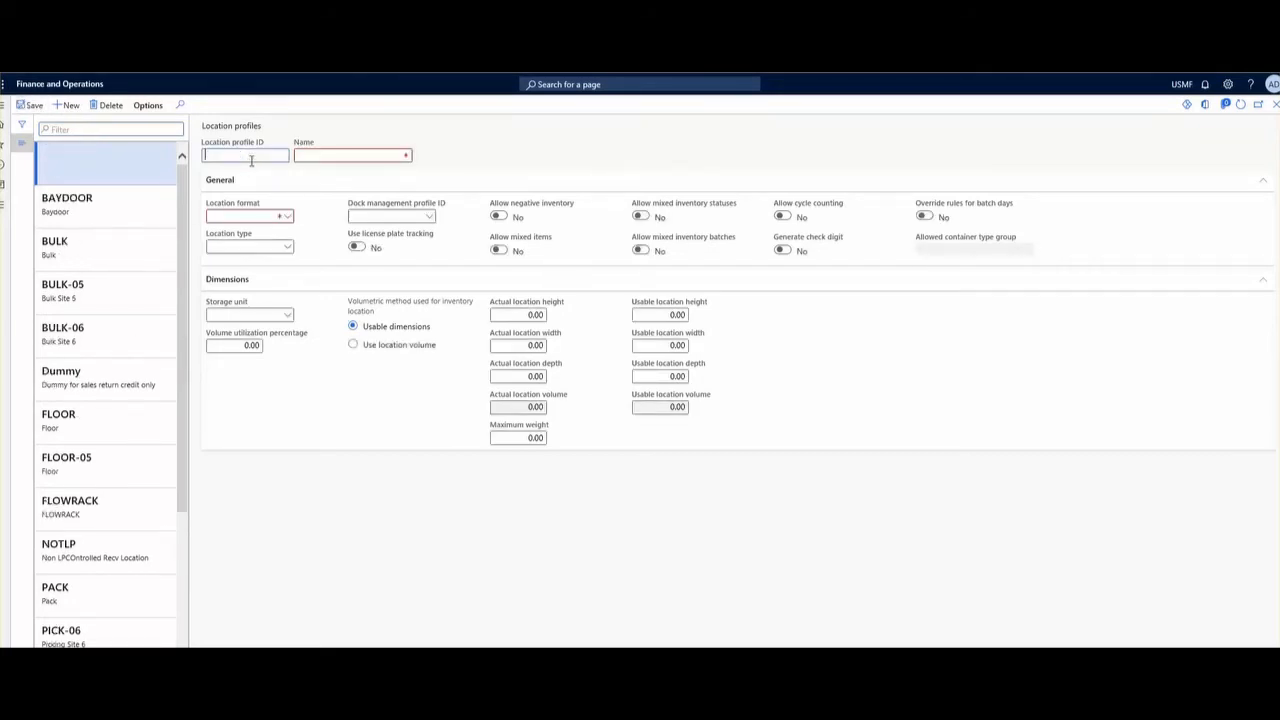
pyautogui.write('de')
pyautogui.write('Default')
pyautogui.press('Tab')
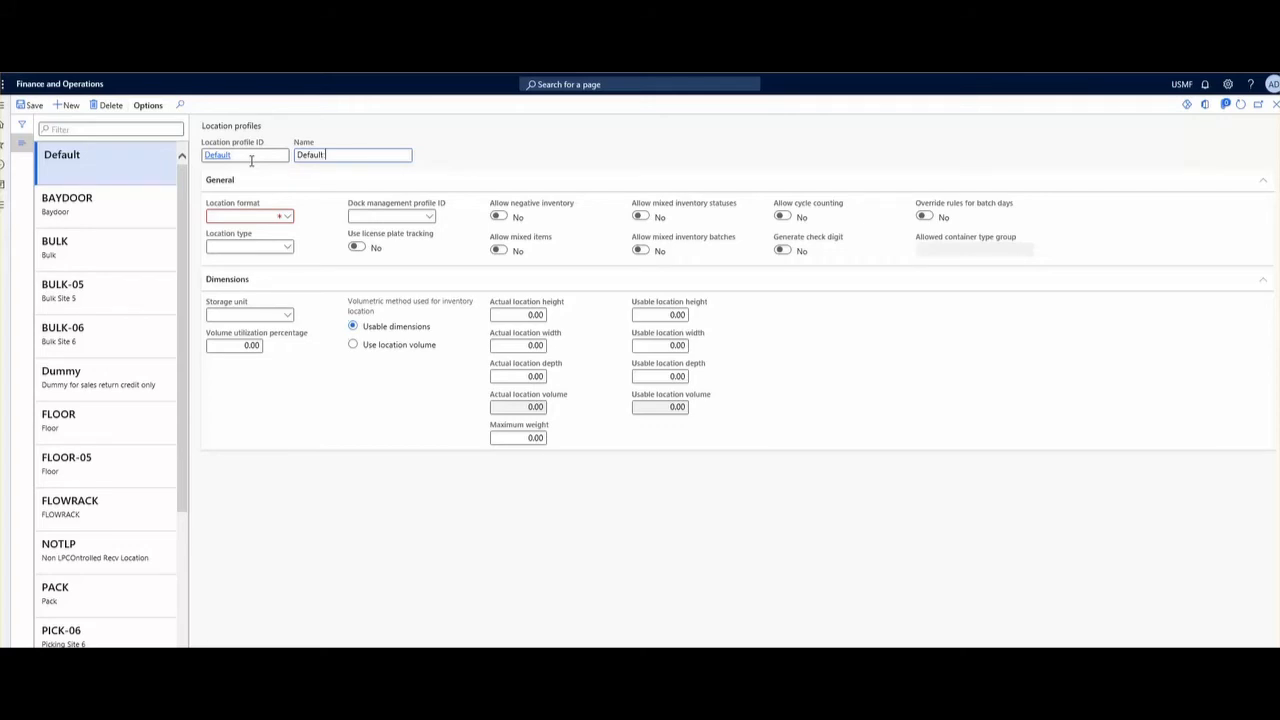
pyautogui.write('Default LP')
pyautogui.press('Tab')
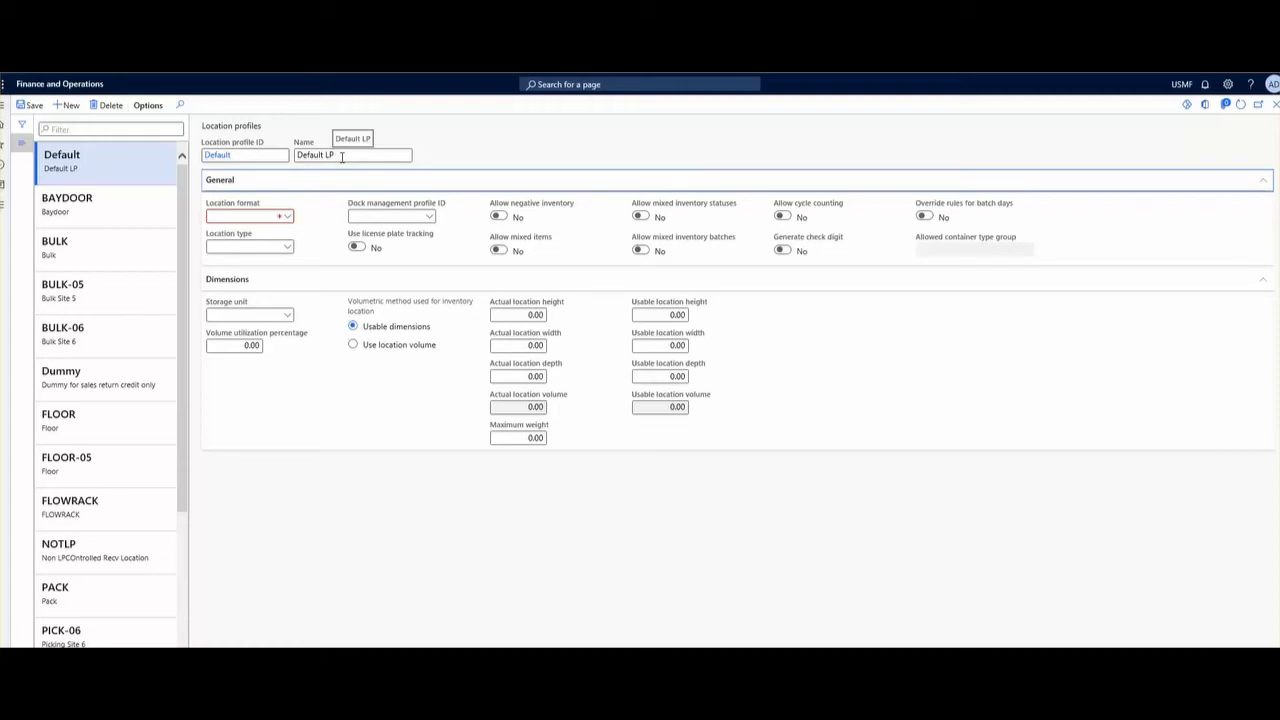
# - Assign the location format Default and the location type Demo to the Default LP profile
pyautogui.click(287, 220)
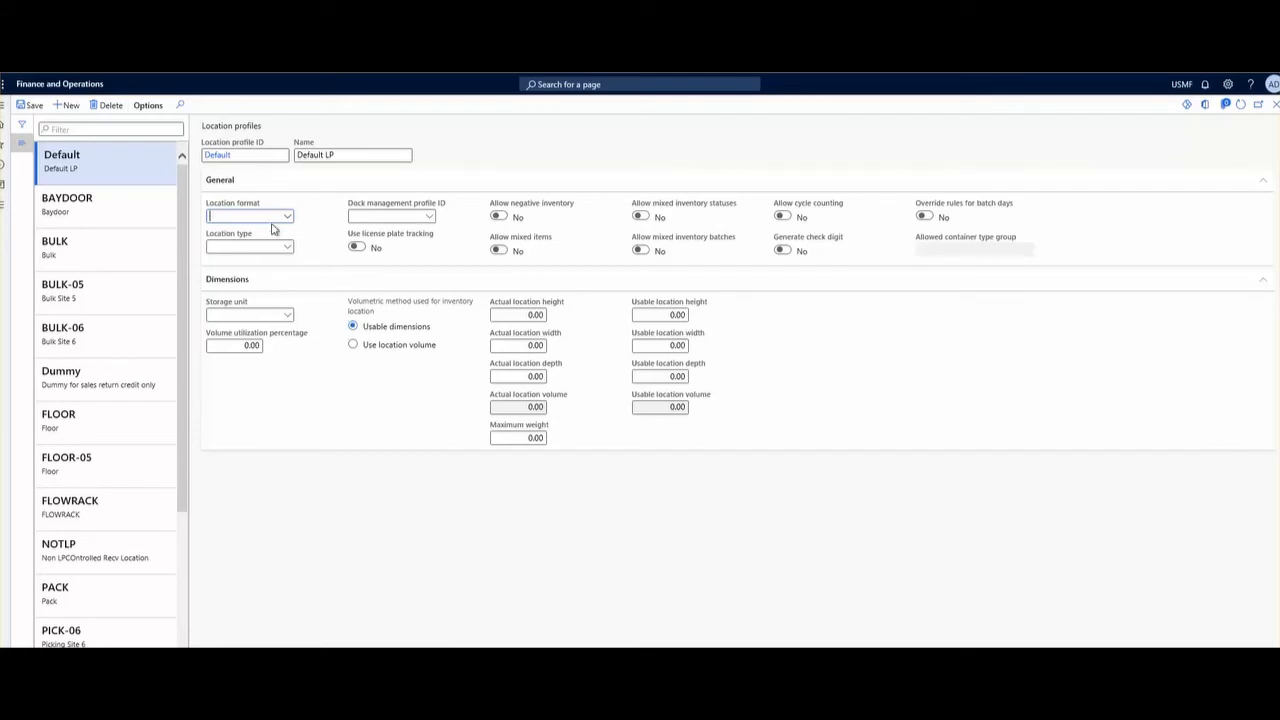
pyautogui.click(279, 218)
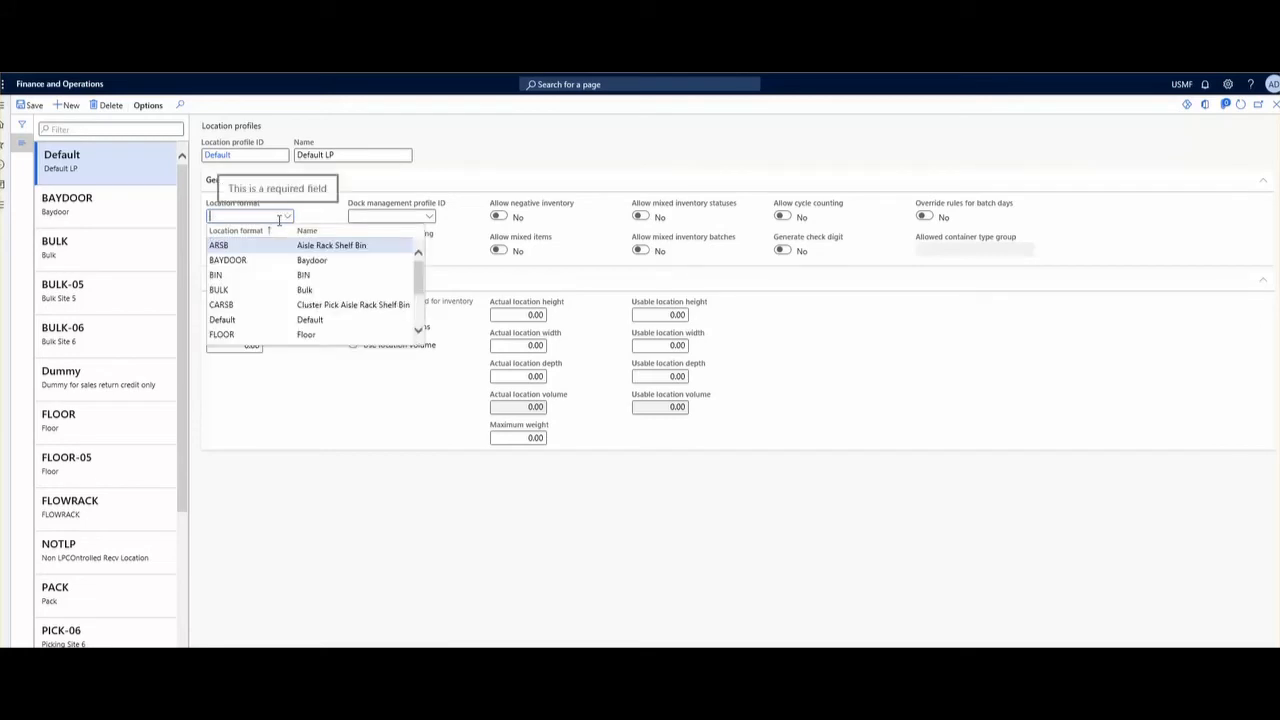
pyautogui.click(231, 321)
pyautogui.click(288, 251)
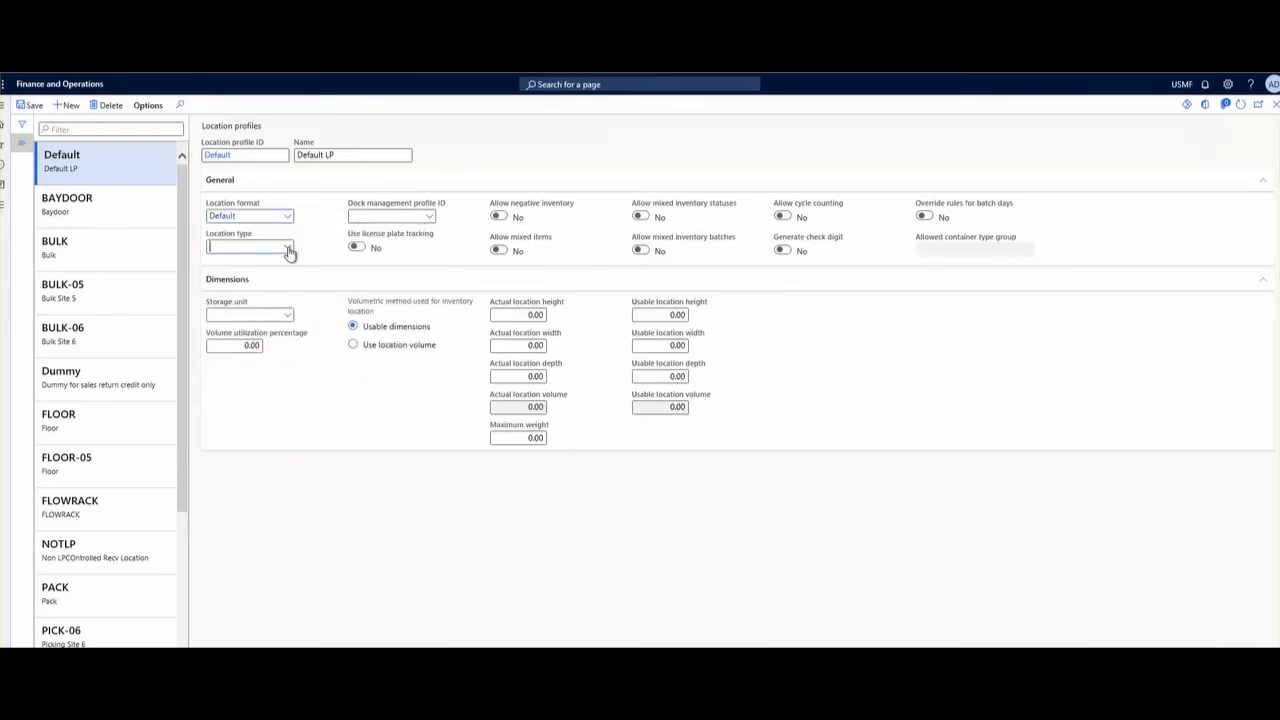
pyautogui.click(288, 249)
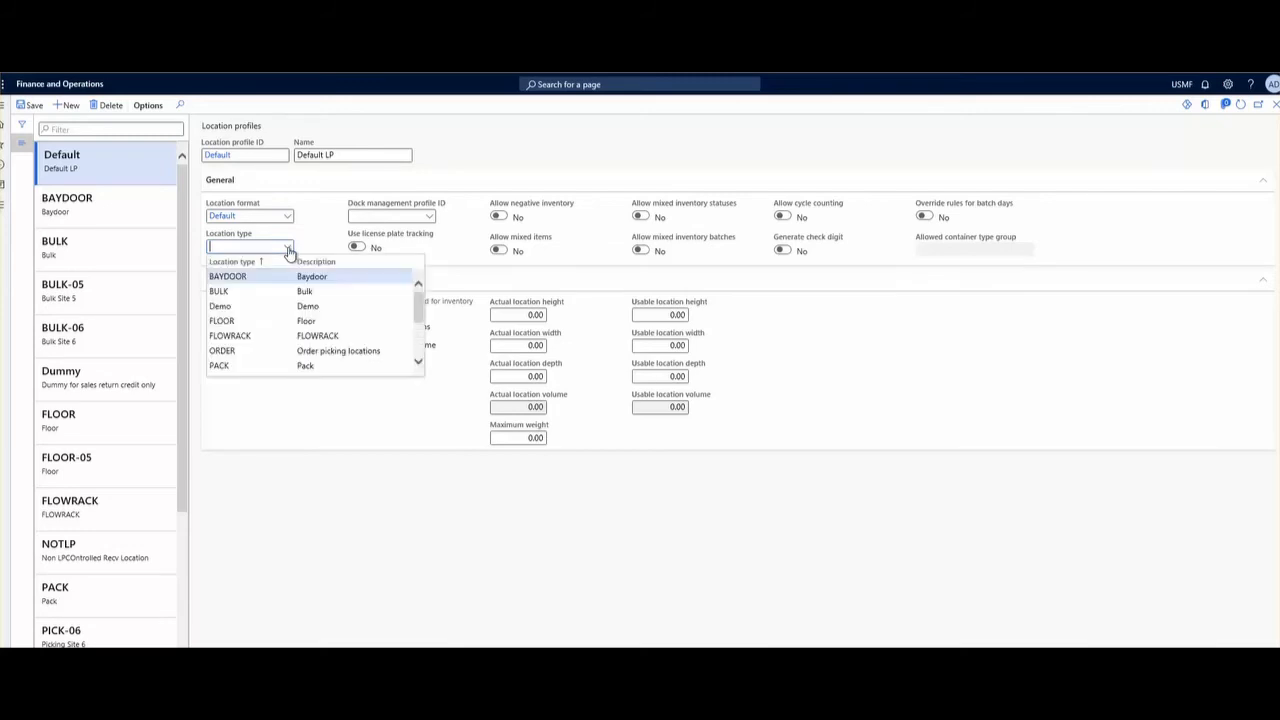
pyautogui.click(236, 307)
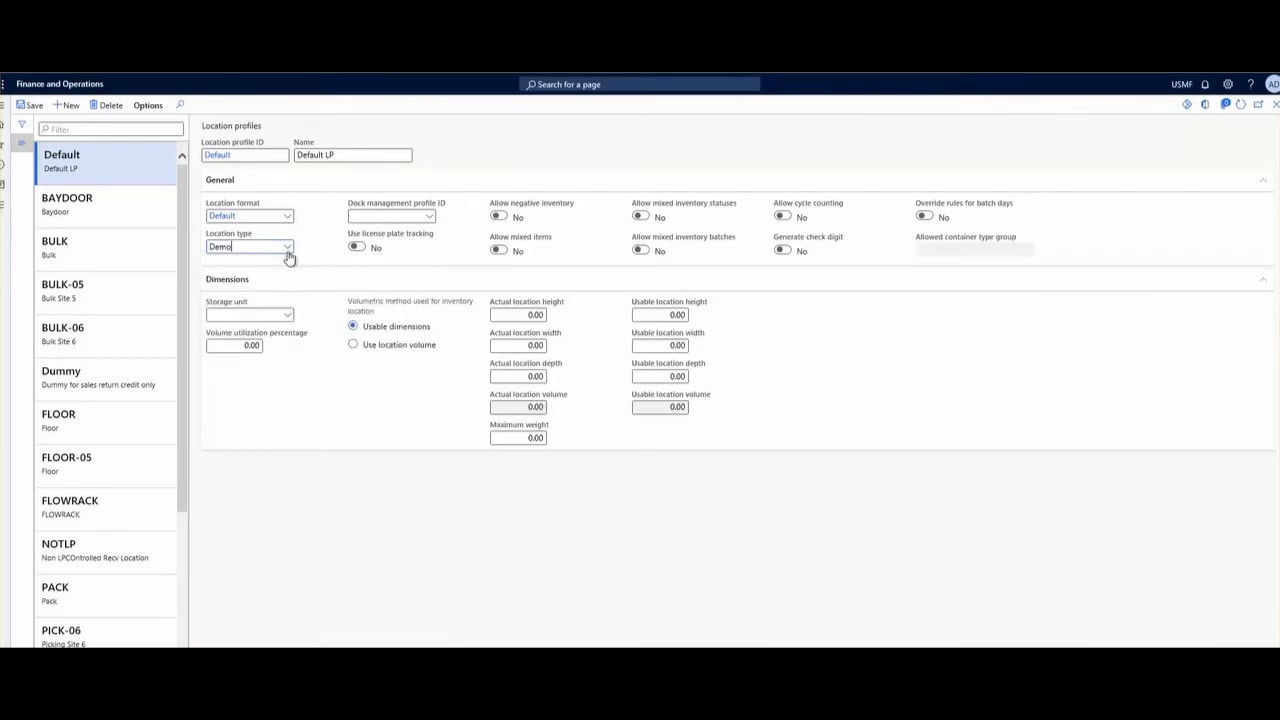
pyautogui.click(341, 156)
# - Enable license plate tracking, mixed items, mixed inventory statuses and cycle counting for the Default LP profile, and save it
pyautogui.click(357, 248)
pyautogui.click(500, 252)
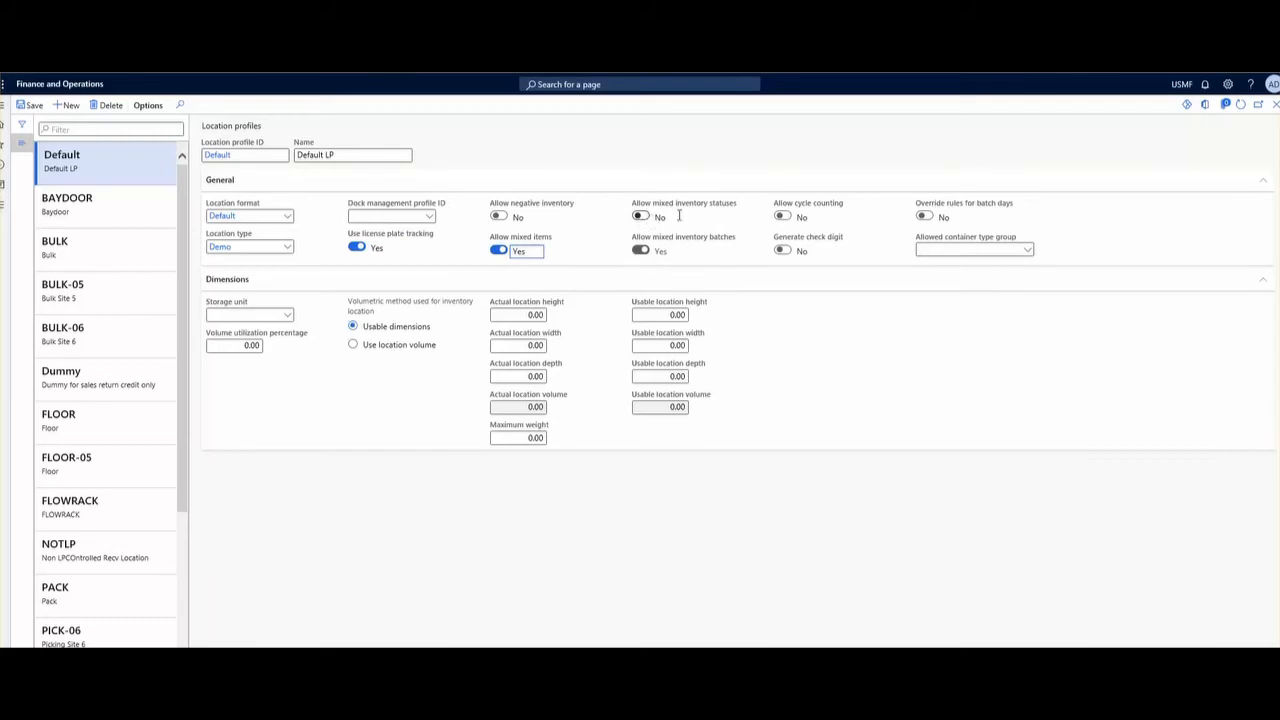
pyautogui.click(640, 218)
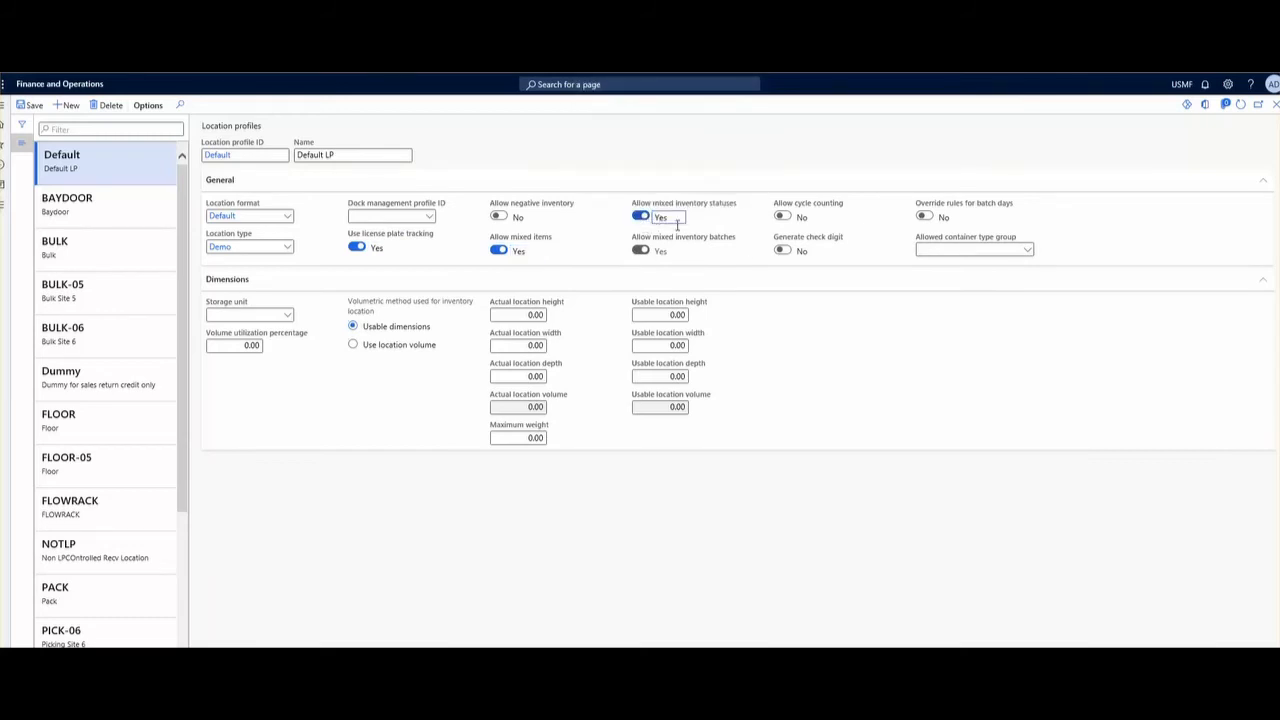
pyautogui.click(784, 218)
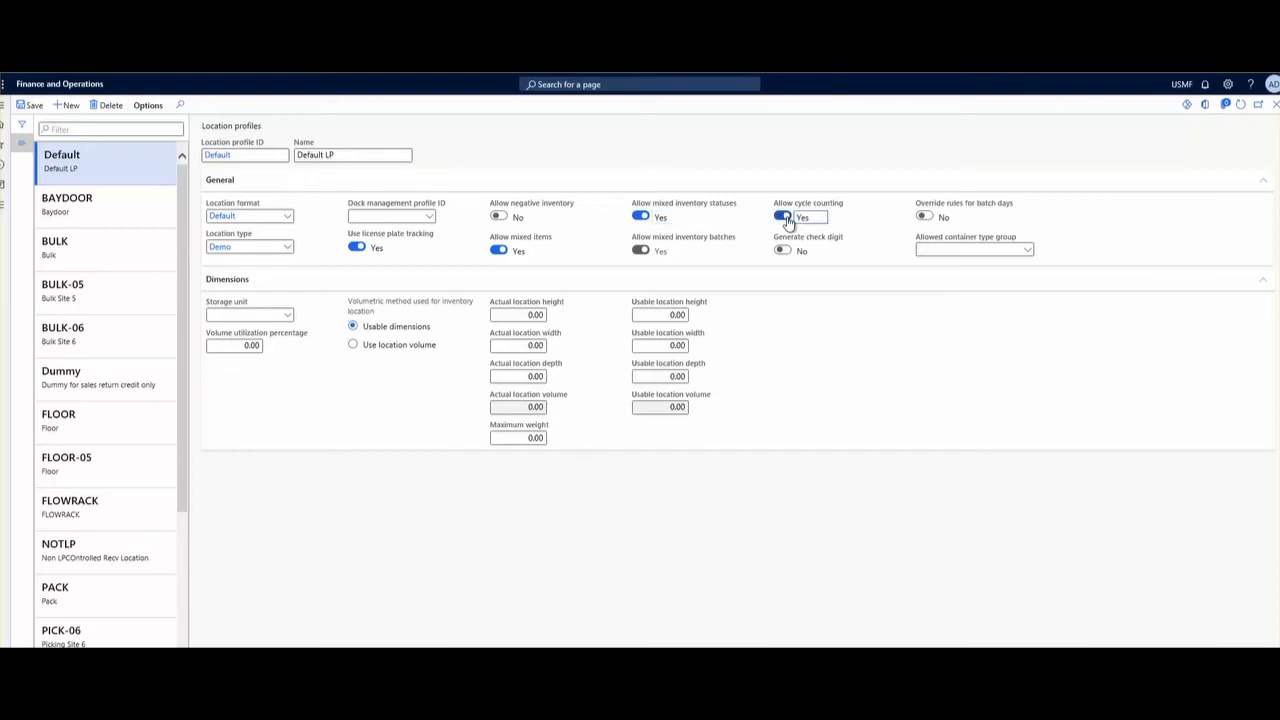
pyautogui.click(31, 106)
pyautogui.click(30, 105)
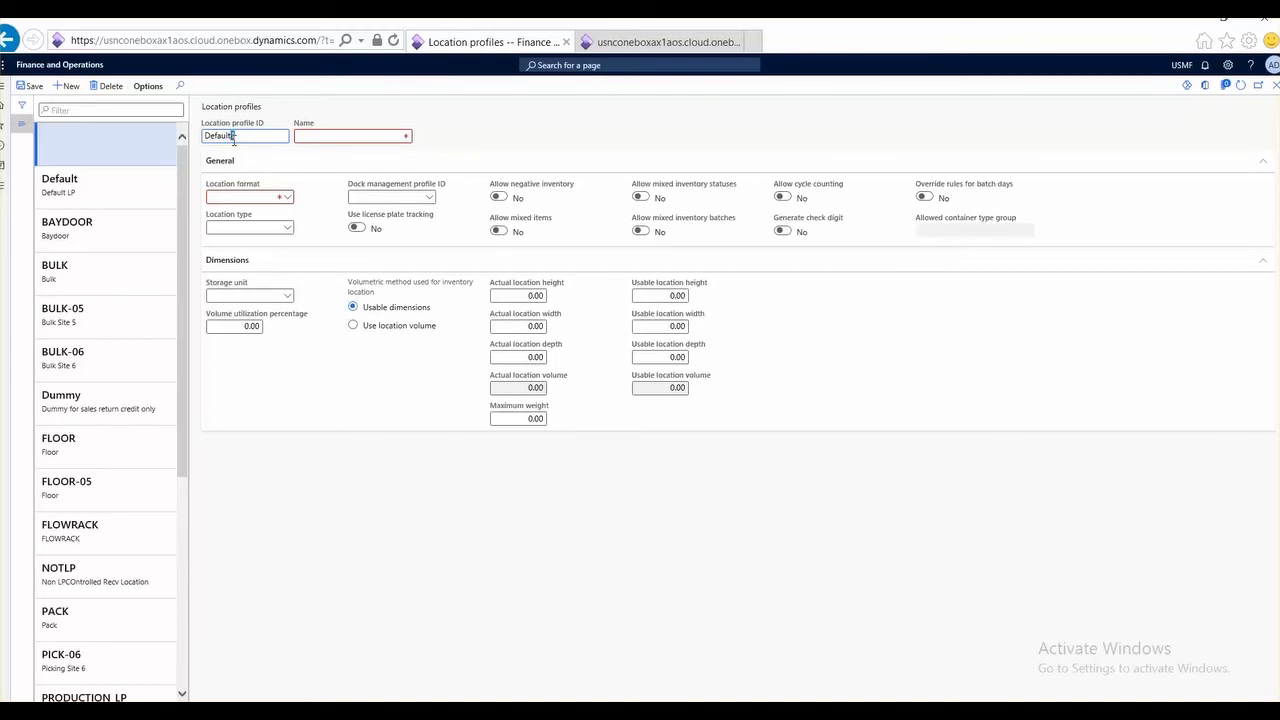
# - Set up a second location profile with ID Default1 and name Default NLP, using location format Default and location type Demo
pyautogui.doubleClick(233, 137)
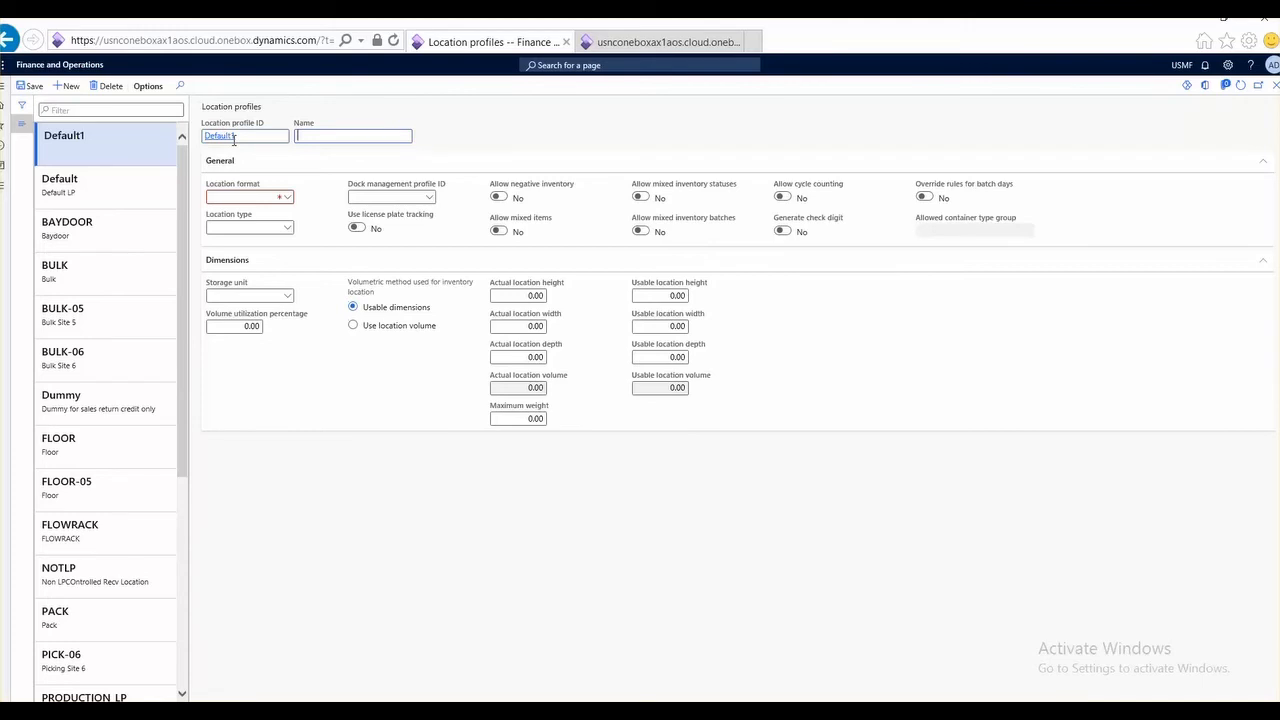
pyautogui.write('Default NLP')
pyautogui.click(243, 194)
pyautogui.click(288, 198)
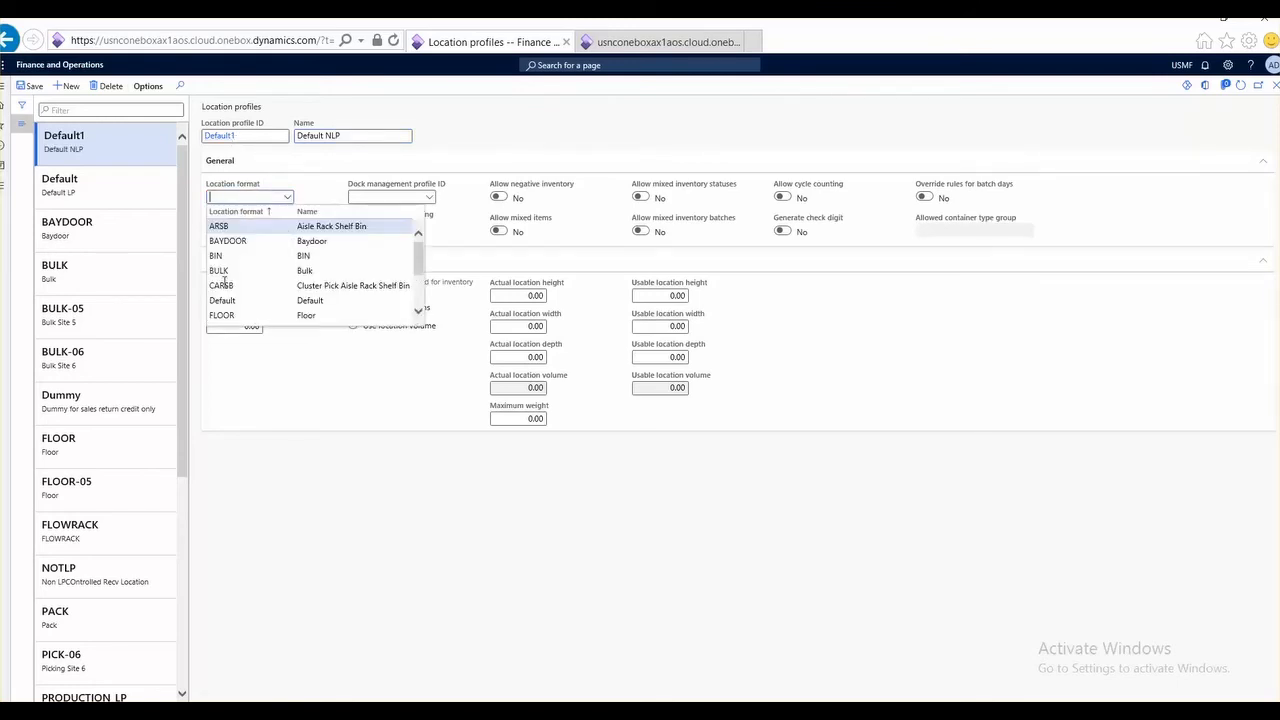
pyautogui.click(231, 301)
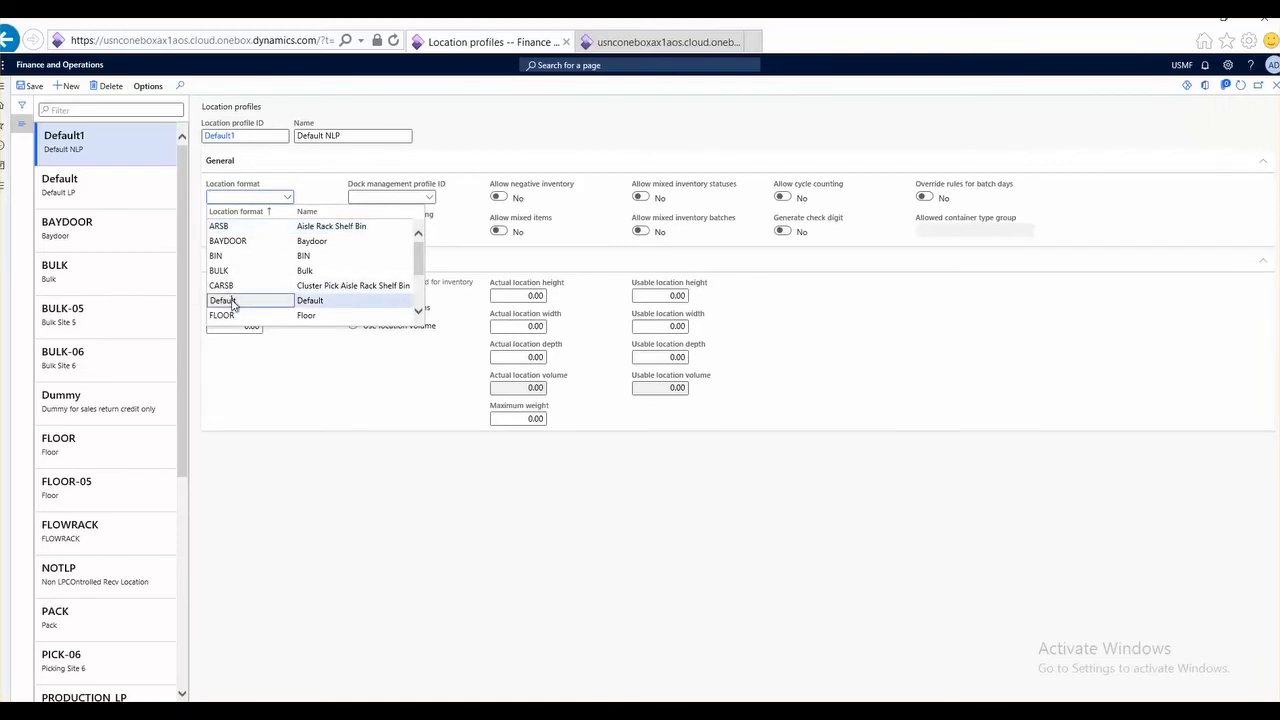
pyautogui.click(289, 233)
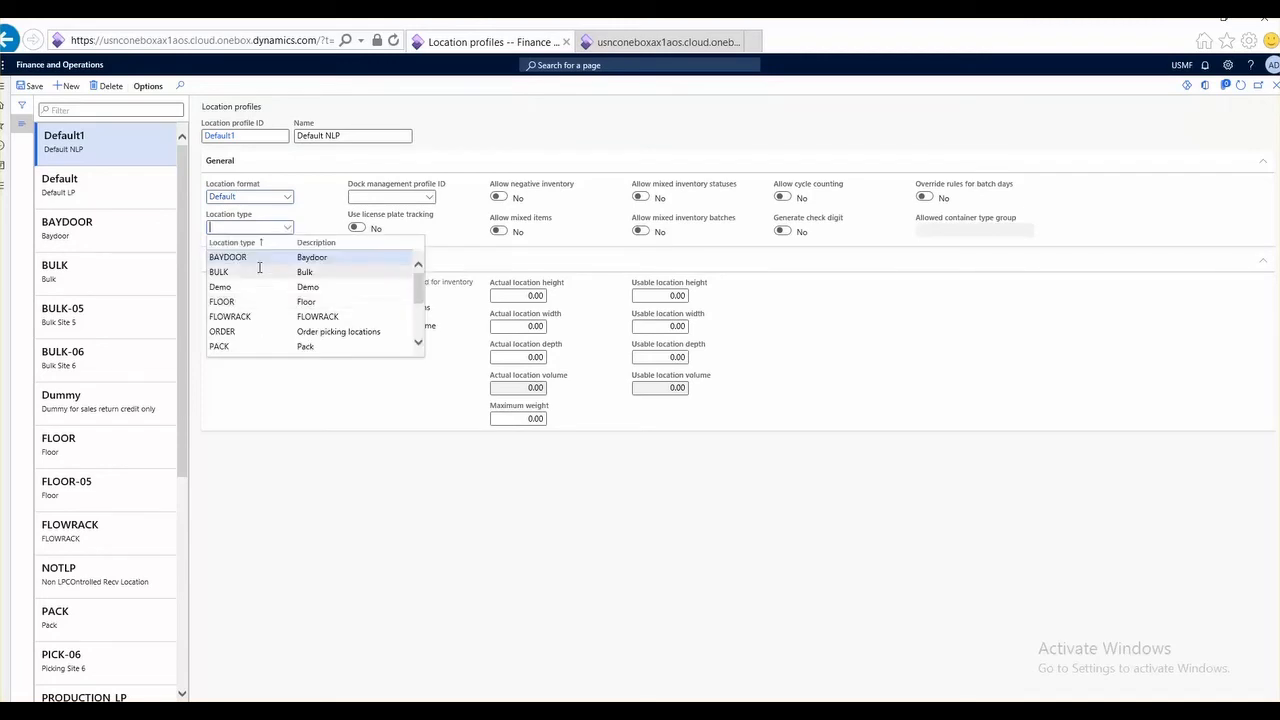
pyautogui.click(244, 287)
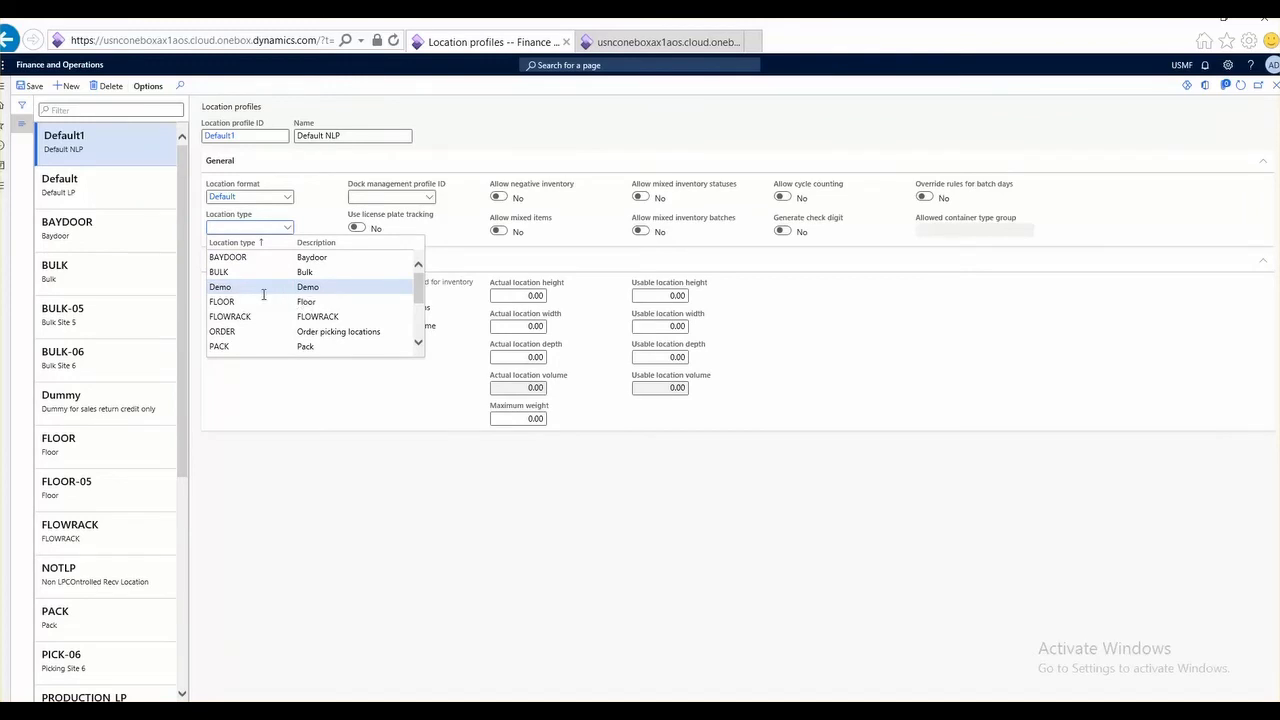
pyautogui.click(263, 289)
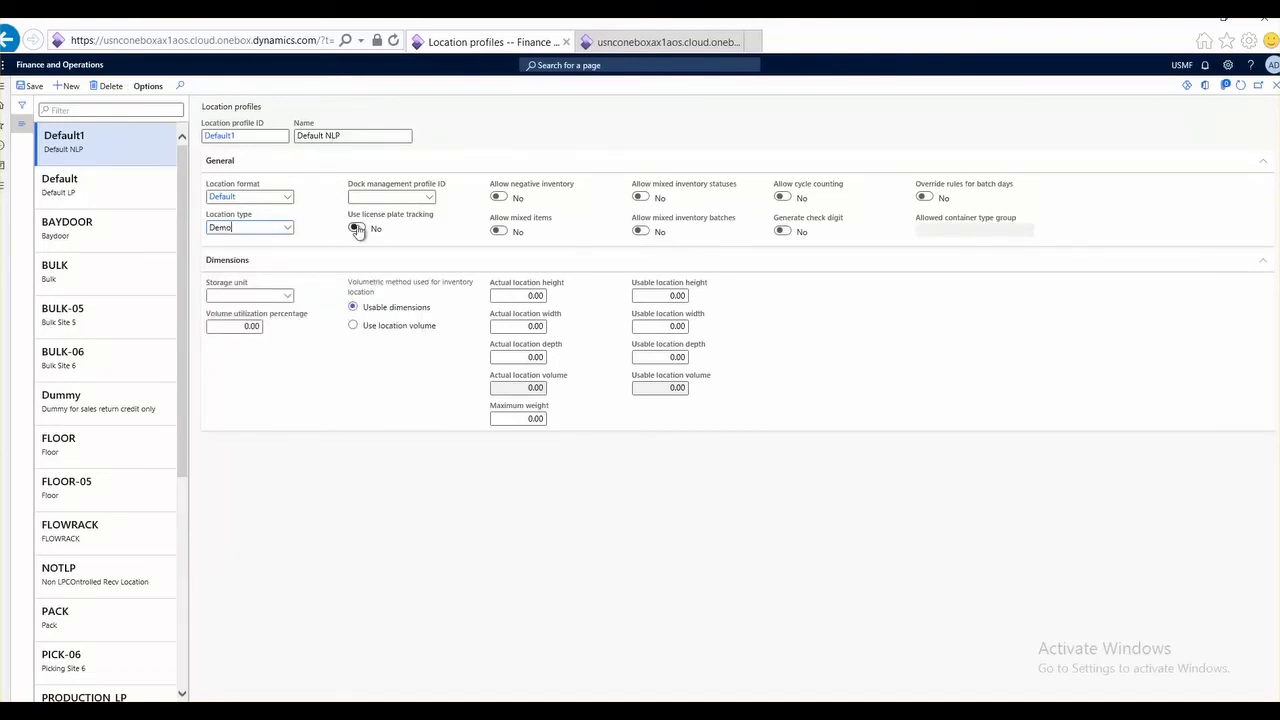
# - Allow negative inventory, mixed items, mixed inventory statuses and cycle counting for the Default NLP profile, leaving license plate tracking off
pyautogui.click(500, 198)
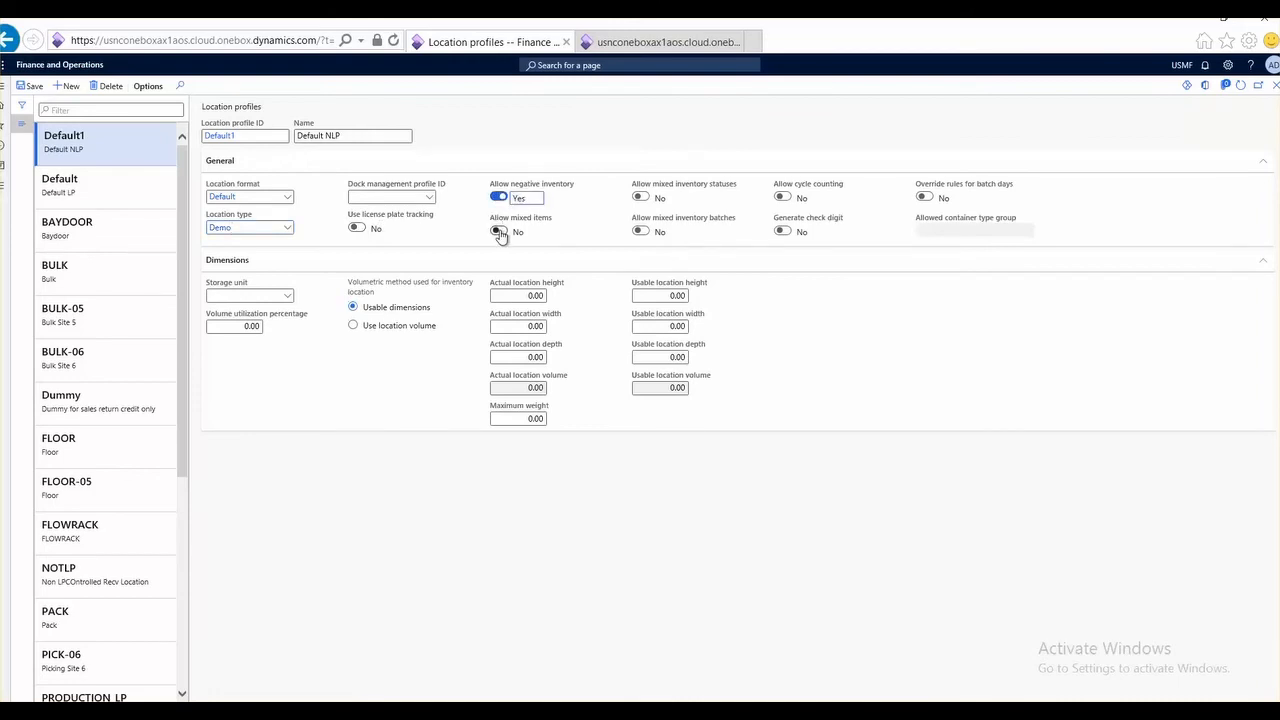
pyautogui.click(499, 232)
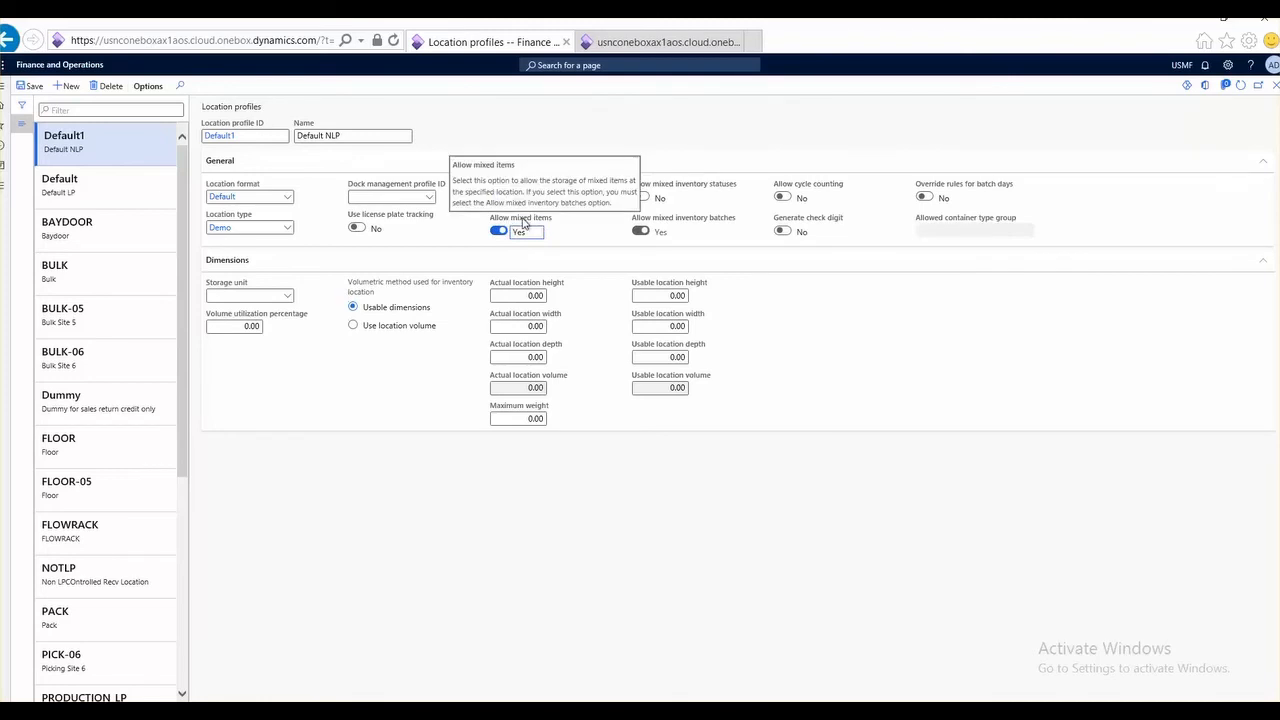
pyautogui.click(641, 197)
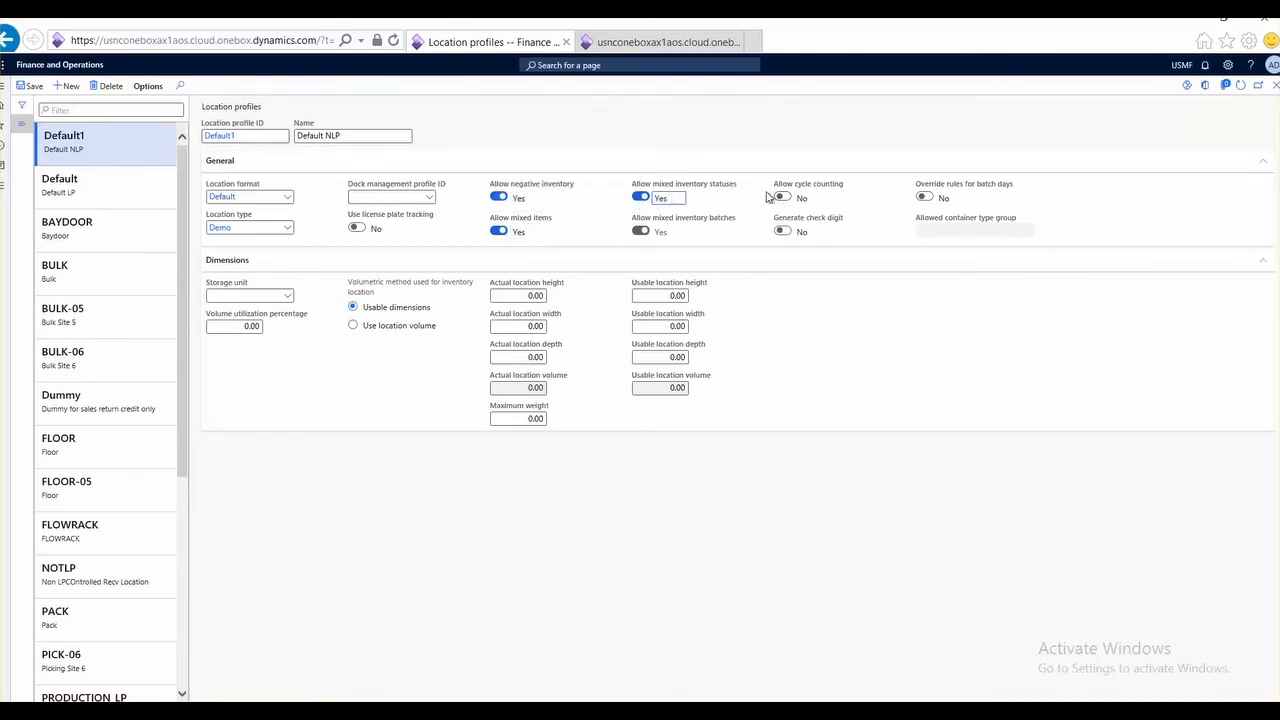
pyautogui.click(786, 198)
# - In the warehouse Locations setup, create location R-001 in warehouse 11 without check digits, using location profile Default
pyautogui.click(3, 87)
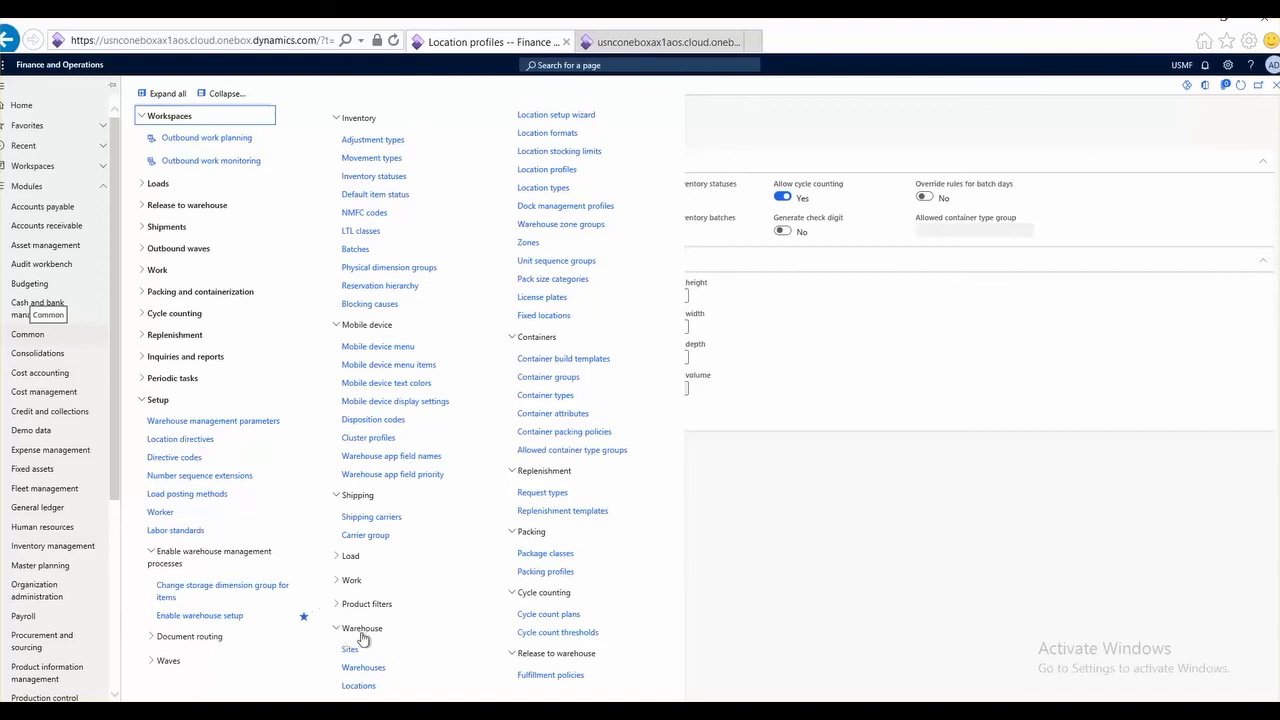
pyautogui.click(358, 687)
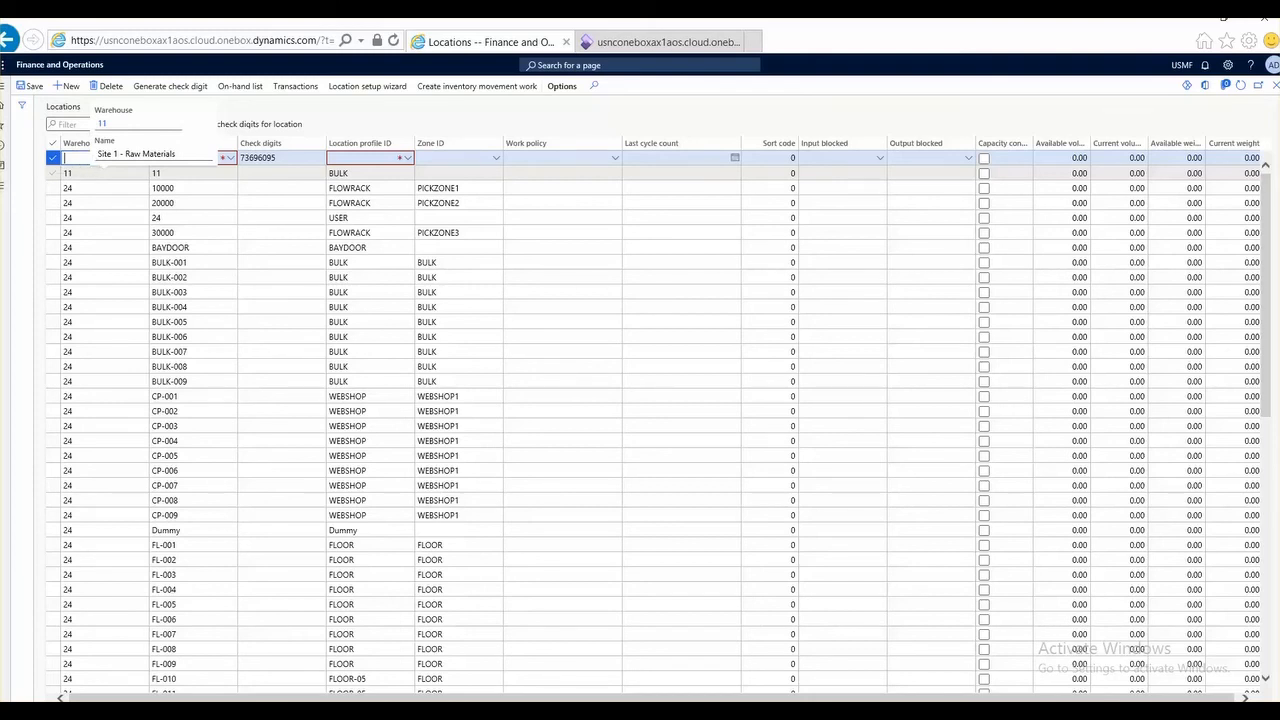
pyautogui.press('Tab')
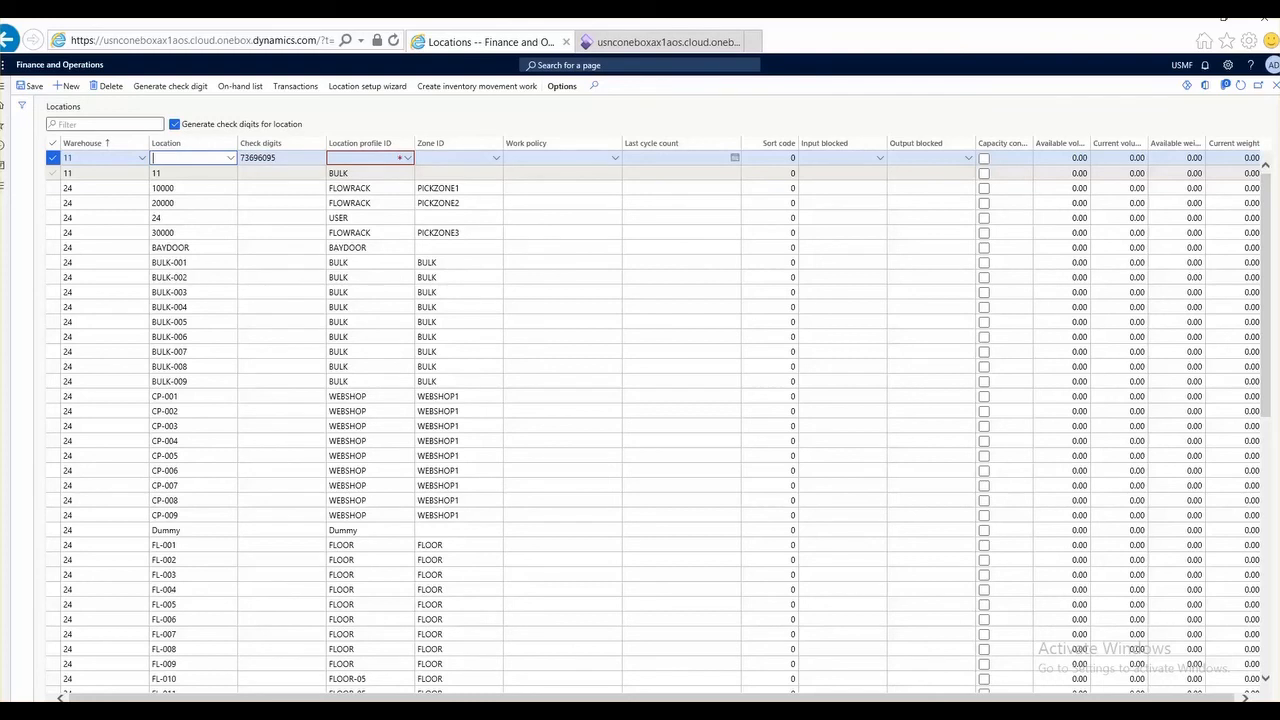
pyautogui.write('R')
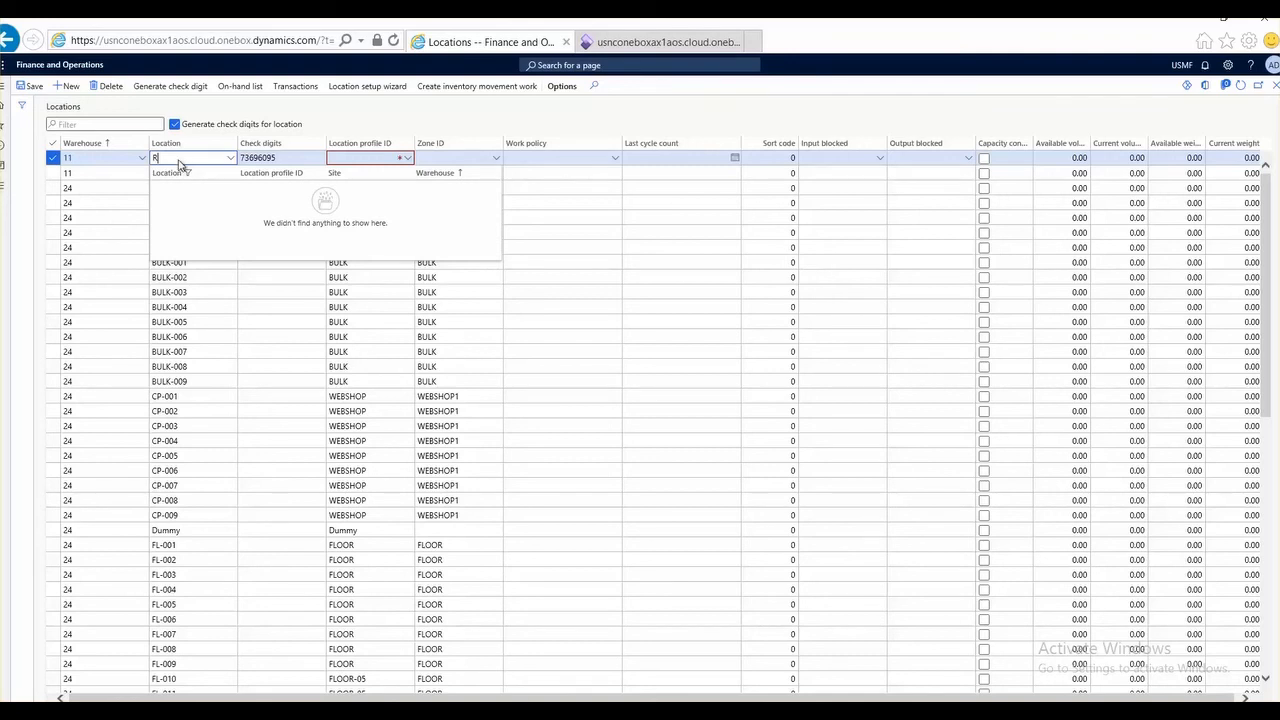
pyautogui.write('-001')
pyautogui.press('Tab')
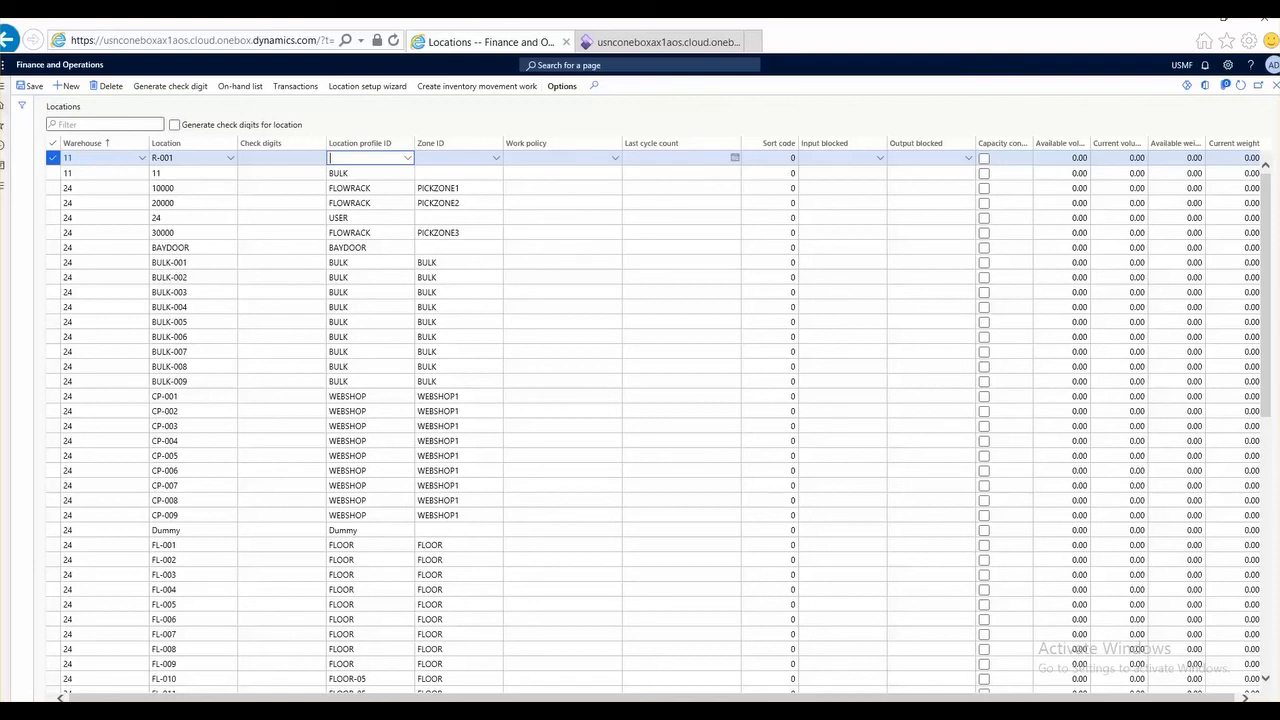
# - Add another location with the ID R-002 in warehouse 11
pyautogui.hotkey('alt', 'n')
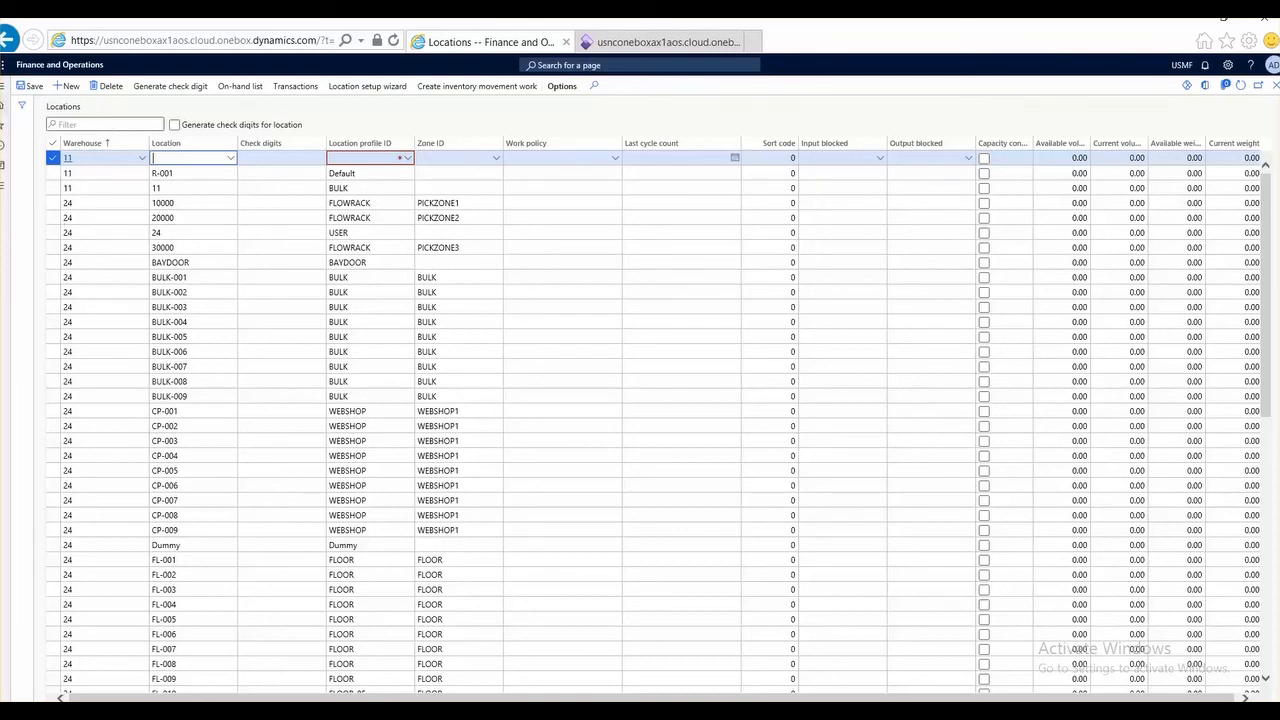
pyautogui.write('R-002')
pyautogui.press('Tab')
pyautogui.press('Tab')
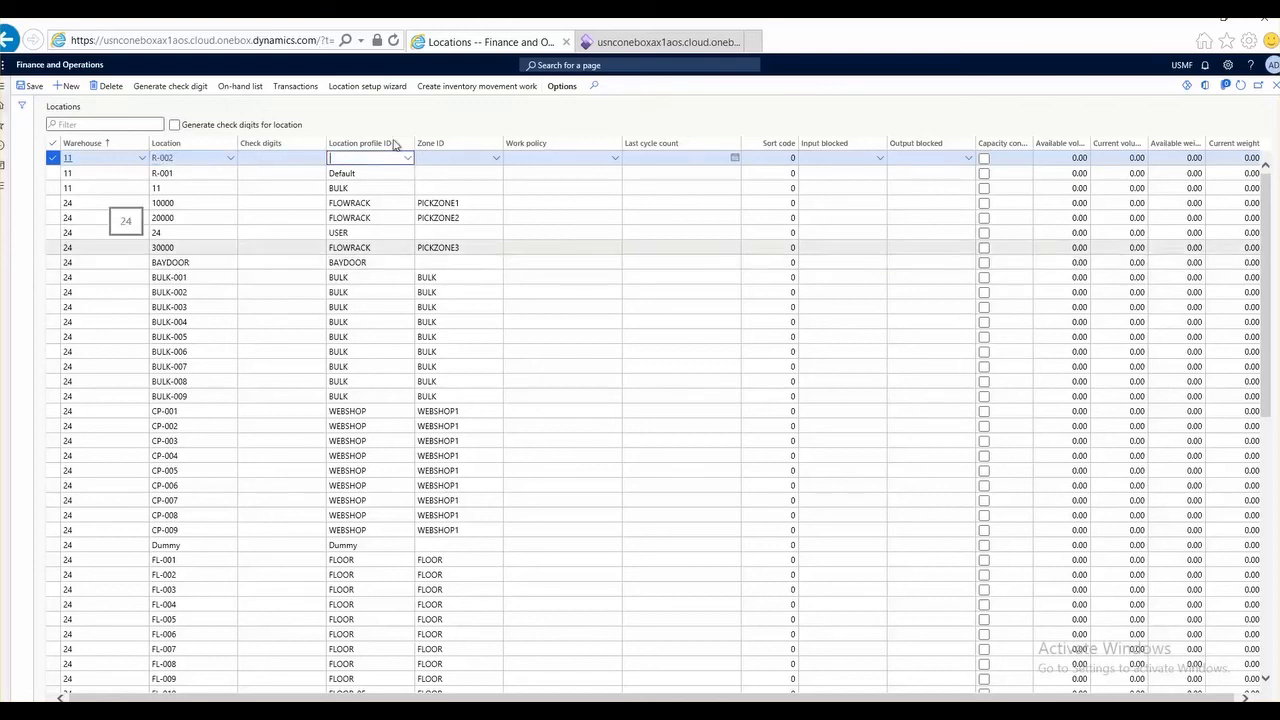